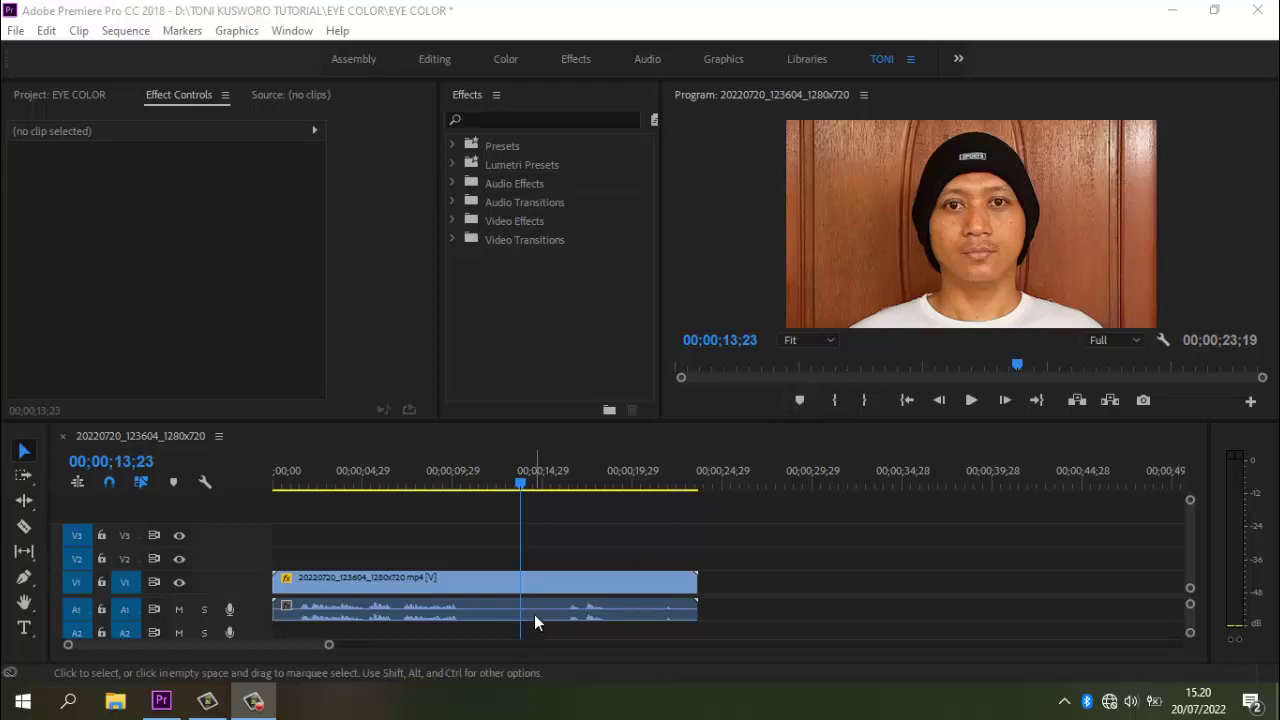
Enlarge the preview area and razor-cut the clip twice to isolate a short piece around 00;00;13;23
{"action": "left_click", "coordinate": [691, 420]}
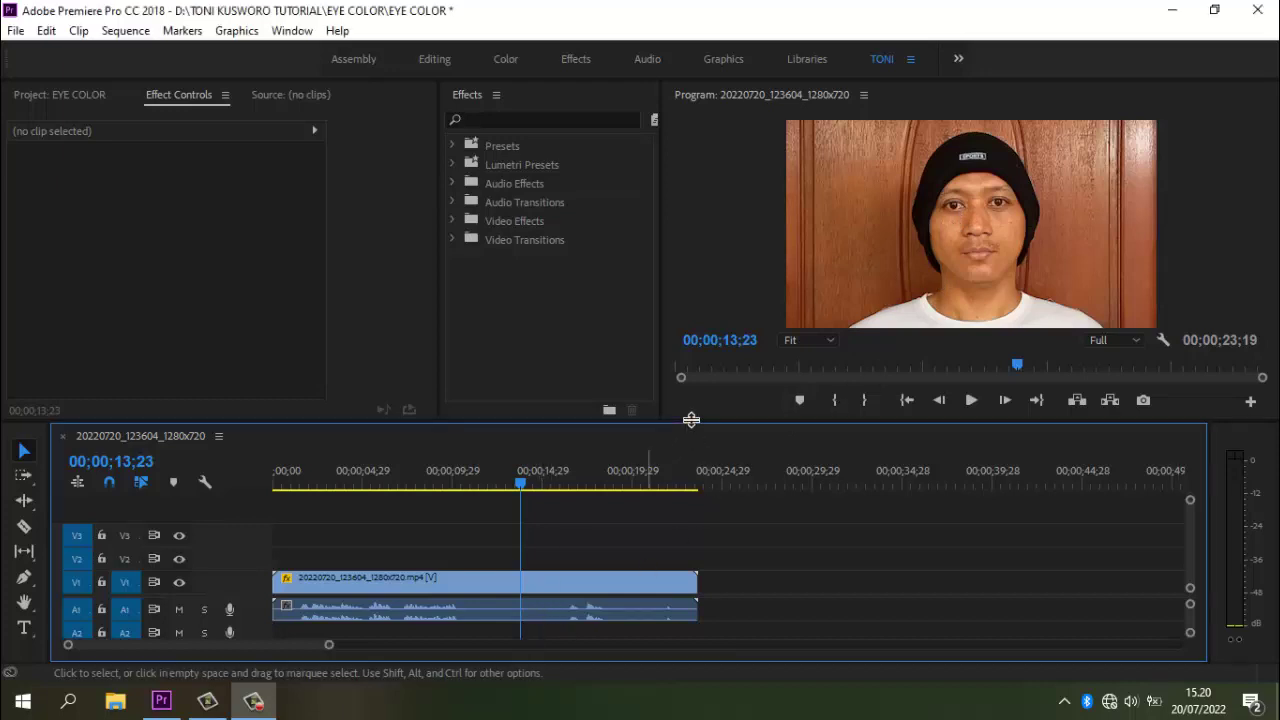
{"action": "left_click_drag", "start_coordinate": [691, 420], "coordinate": [691, 451]}
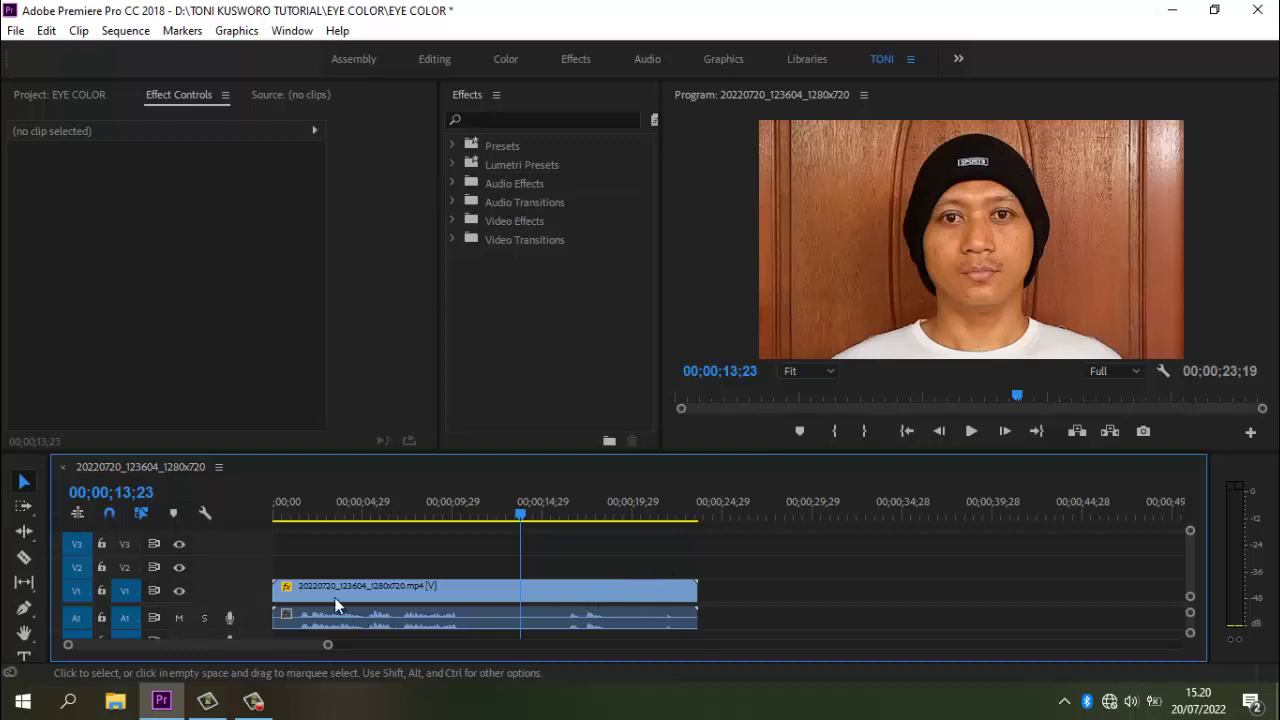
{"action": "key", "text": "c"}
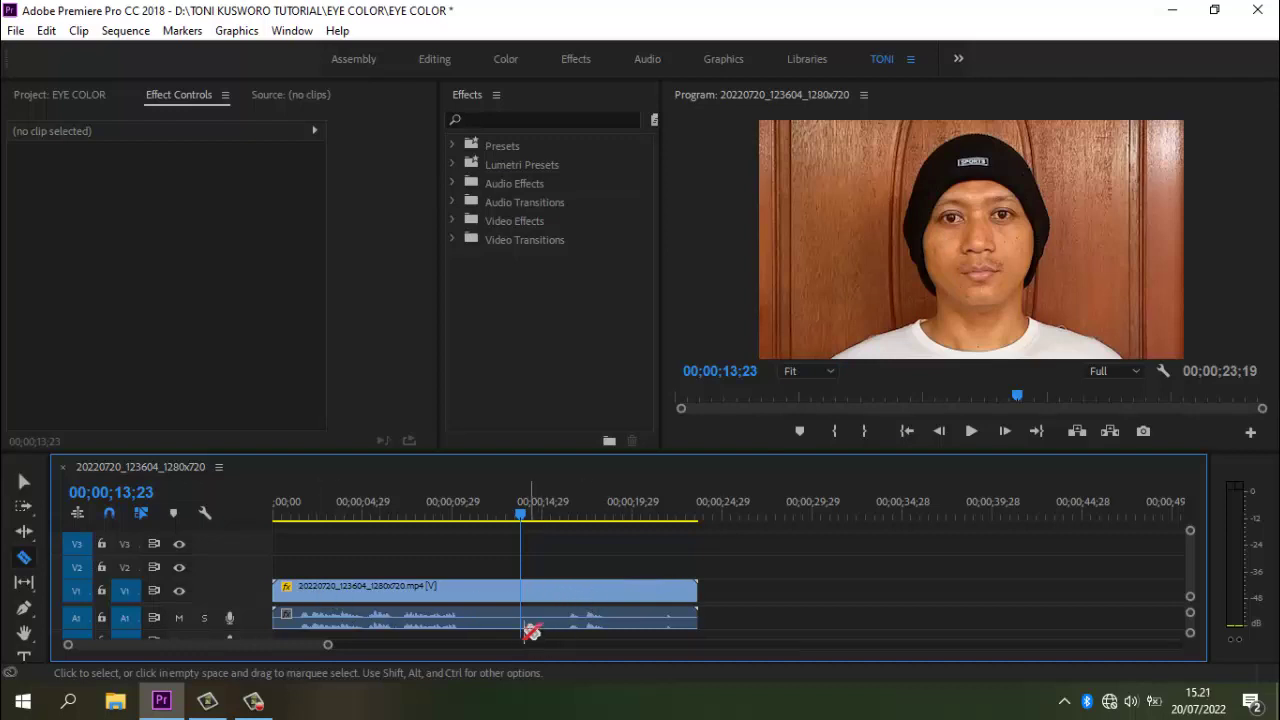
{"action": "left_click", "coordinate": [507, 590]}
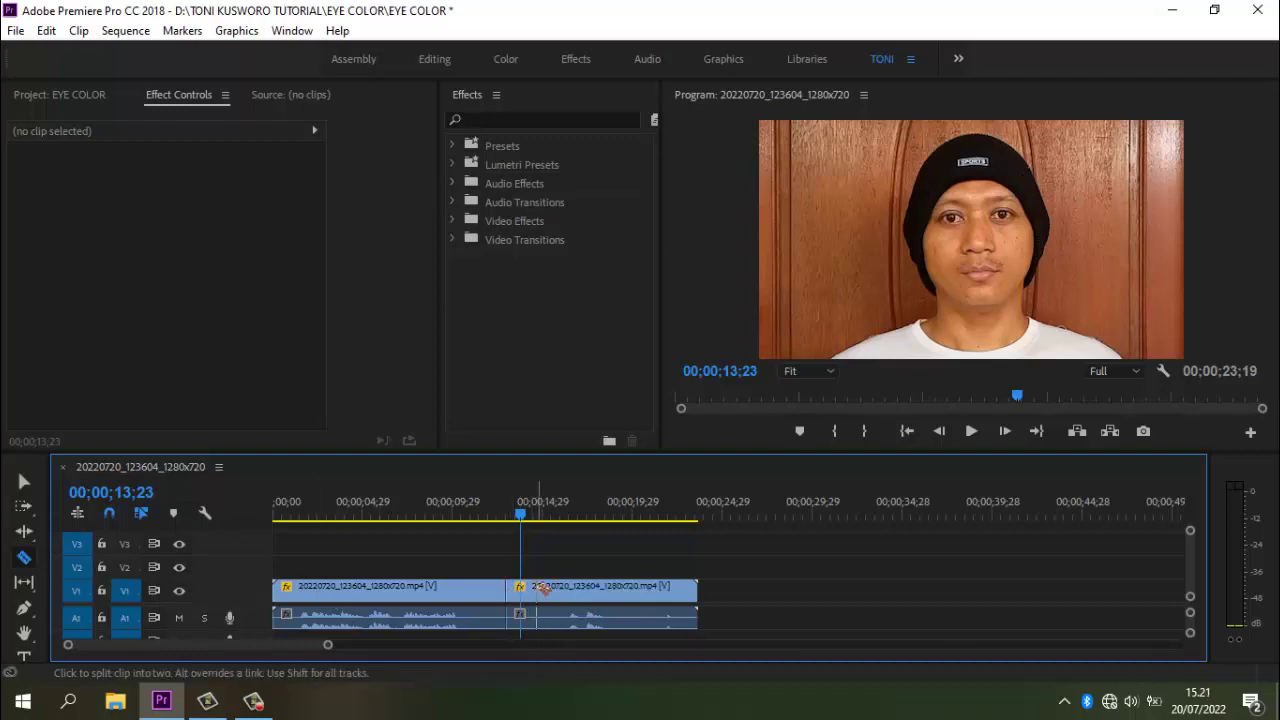
{"action": "left_click", "coordinate": [536, 590]}
{"action": "key", "text": "v"}
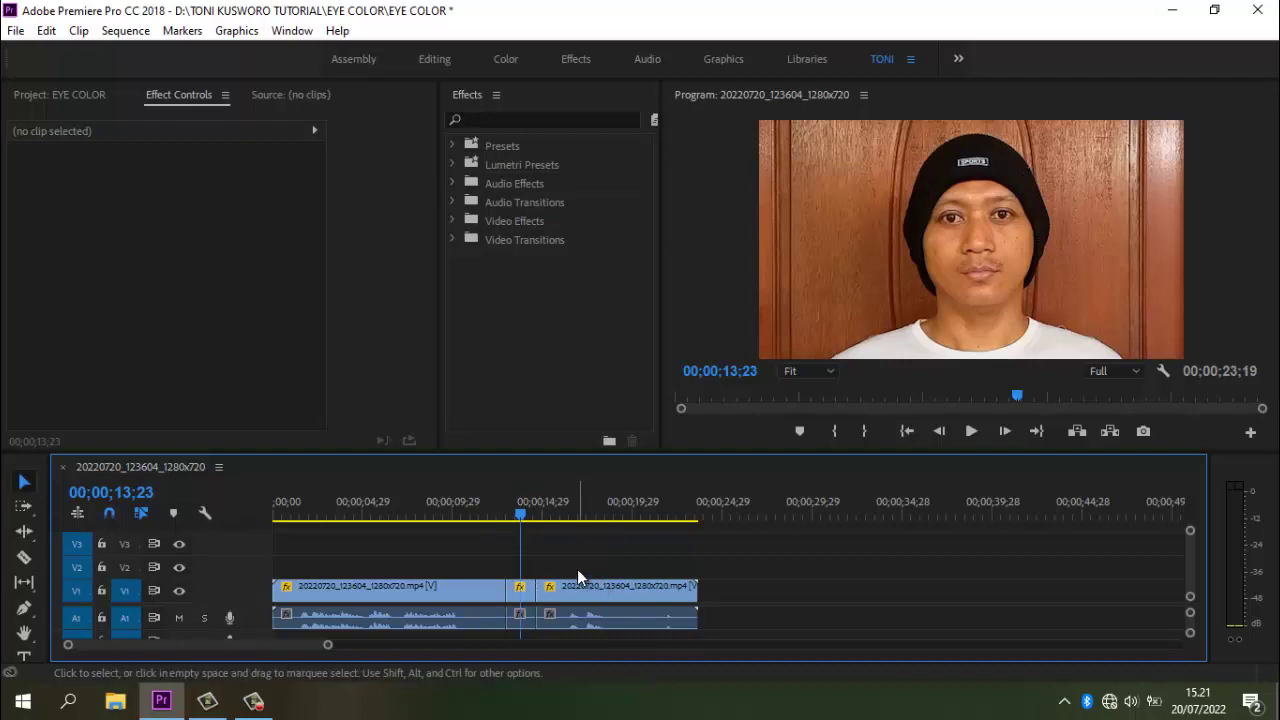
Search 'COLOR BALANCE' and drop Color Balance (RGB) onto the short middle clip
{"action": "left_click", "coordinate": [526, 120]}
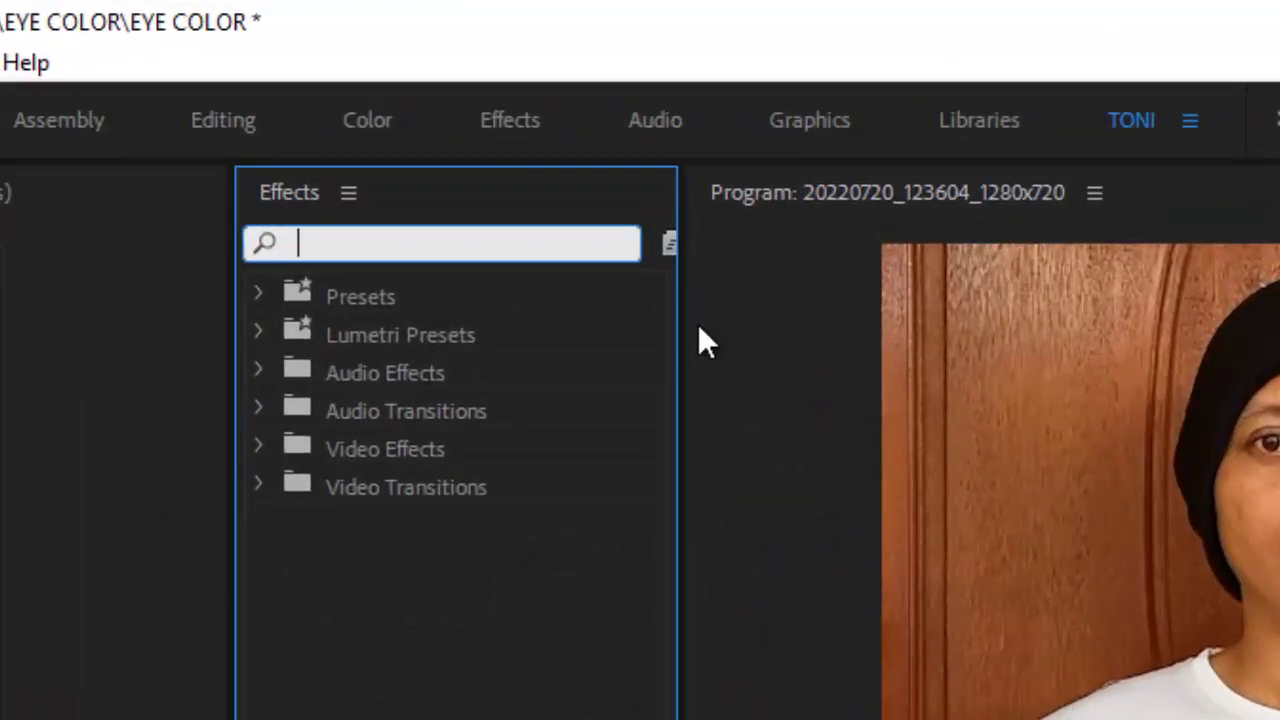
{"action": "type", "text": "COLOR BAL"}
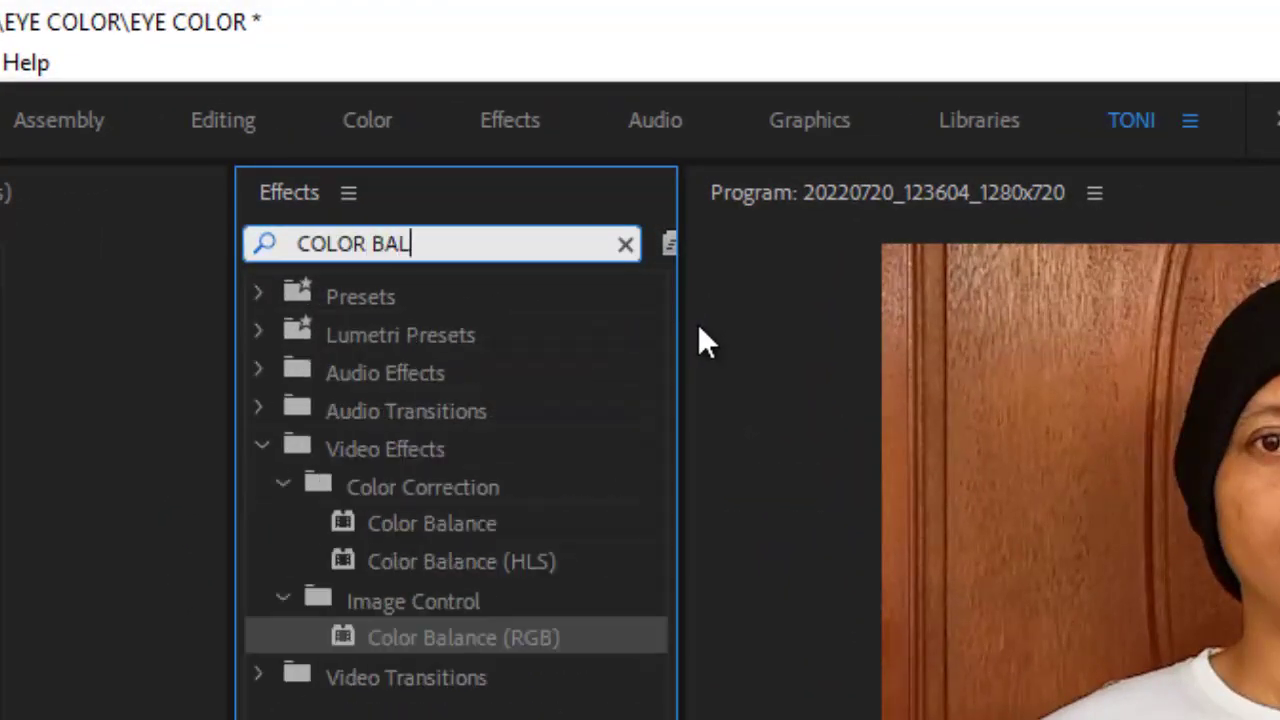
{"action": "type", "text": "ANCE"}
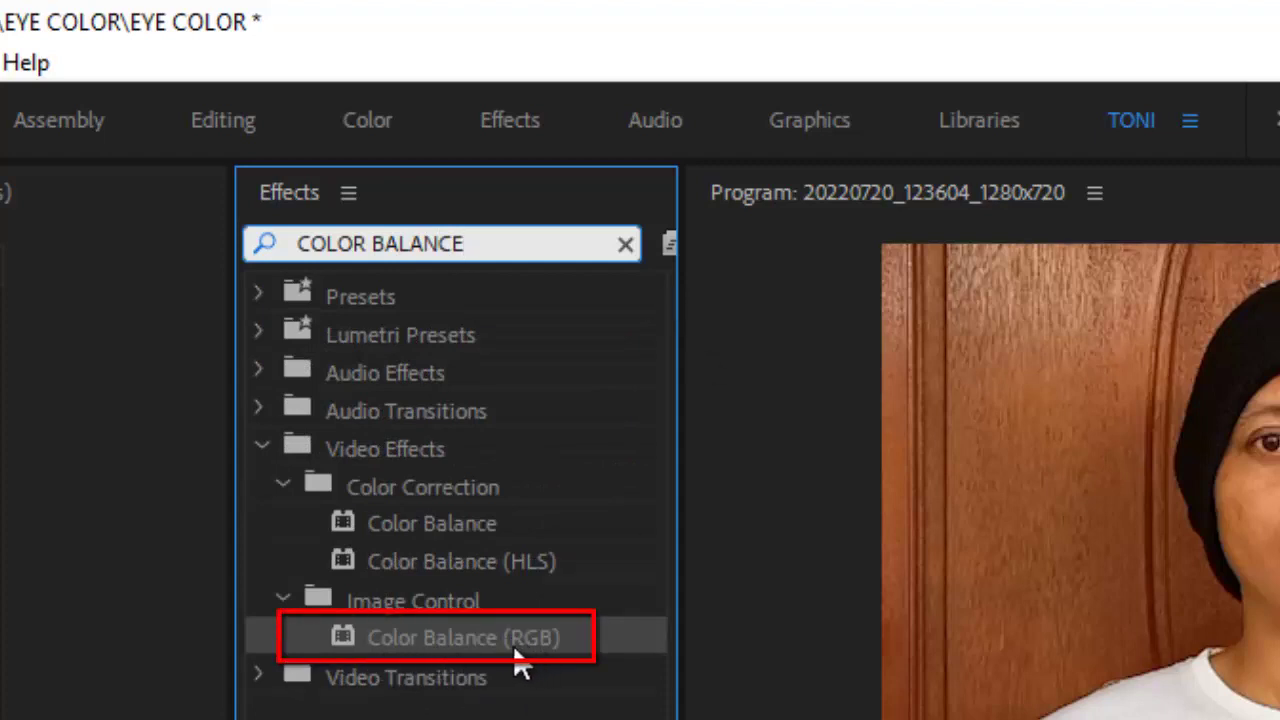
{"action": "left_click_drag", "start_coordinate": [520, 660], "coordinate": [600, 371]}
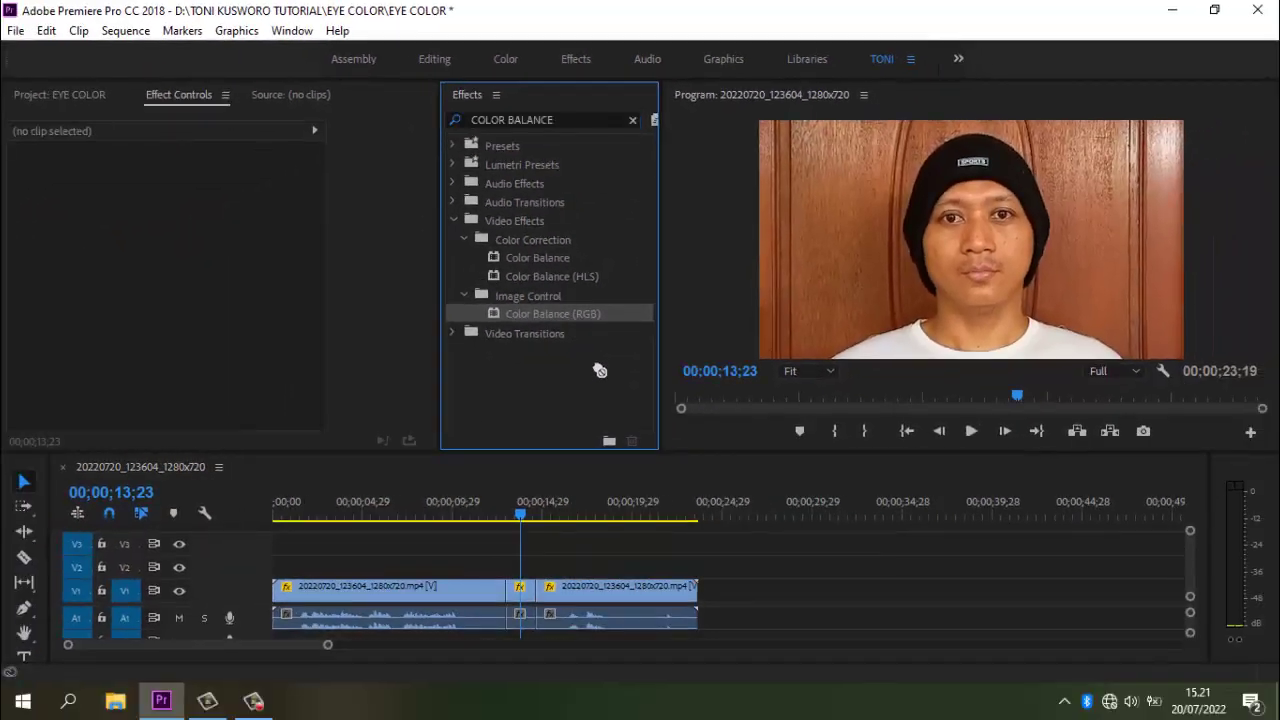
{"action": "left_click_drag", "start_coordinate": [600, 371], "coordinate": [520, 593]}
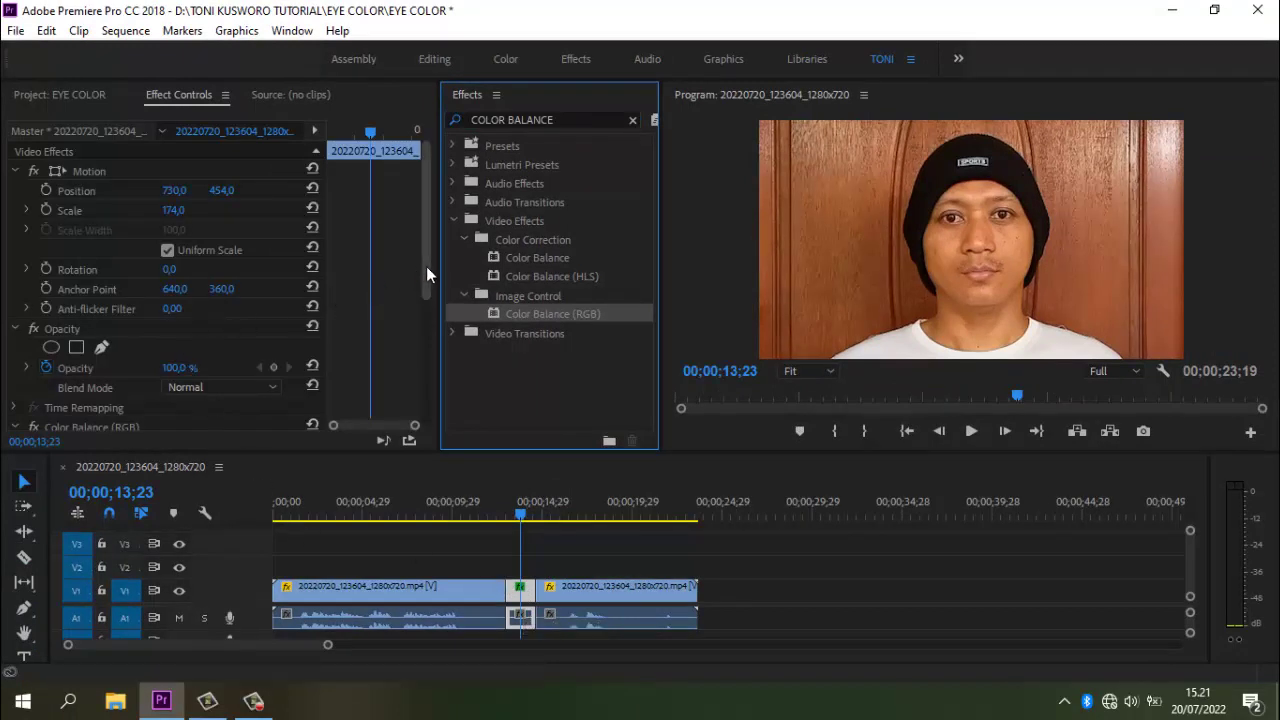
{"action": "mouse_move", "coordinate": [426, 266]}
{"action": "left_mouse_down"}
{"action": "mouse_move", "coordinate": [440, 386]}
{"action": "mouse_move", "coordinate": [440, 371]}
{"action": "left_mouse_up"}
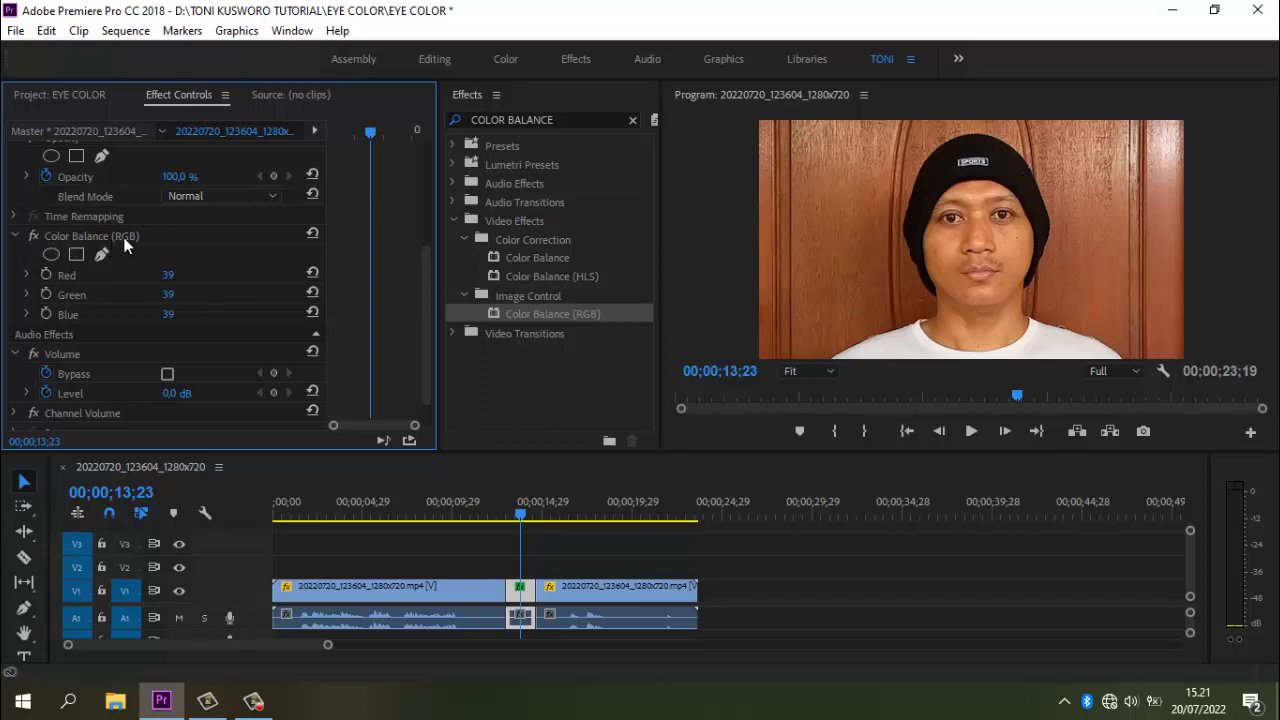
Add an ellipse mask to Color Balance (RGB) and squeeze it down over one eye
{"action": "left_click", "coordinate": [50, 256]}
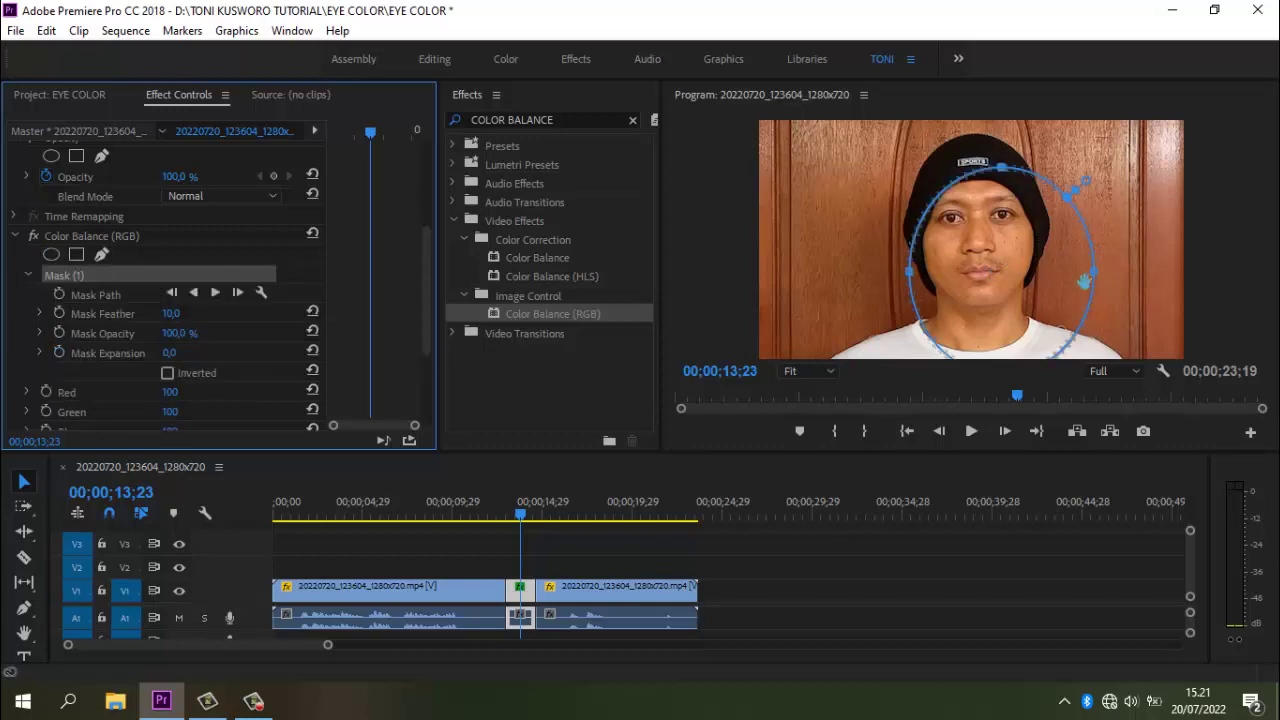
{"action": "left_click_drag", "start_coordinate": [1084, 283], "coordinate": [980, 283]}
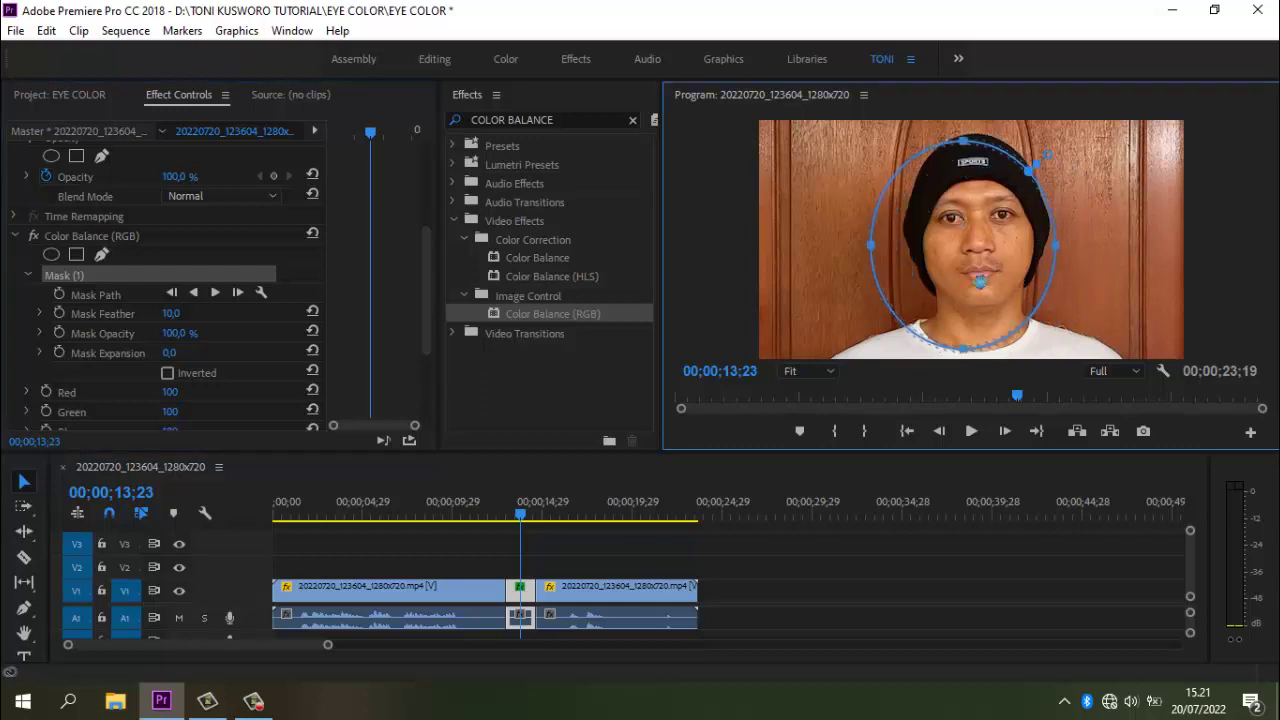
{"action": "left_click_drag", "start_coordinate": [962, 349], "coordinate": [957, 235]}
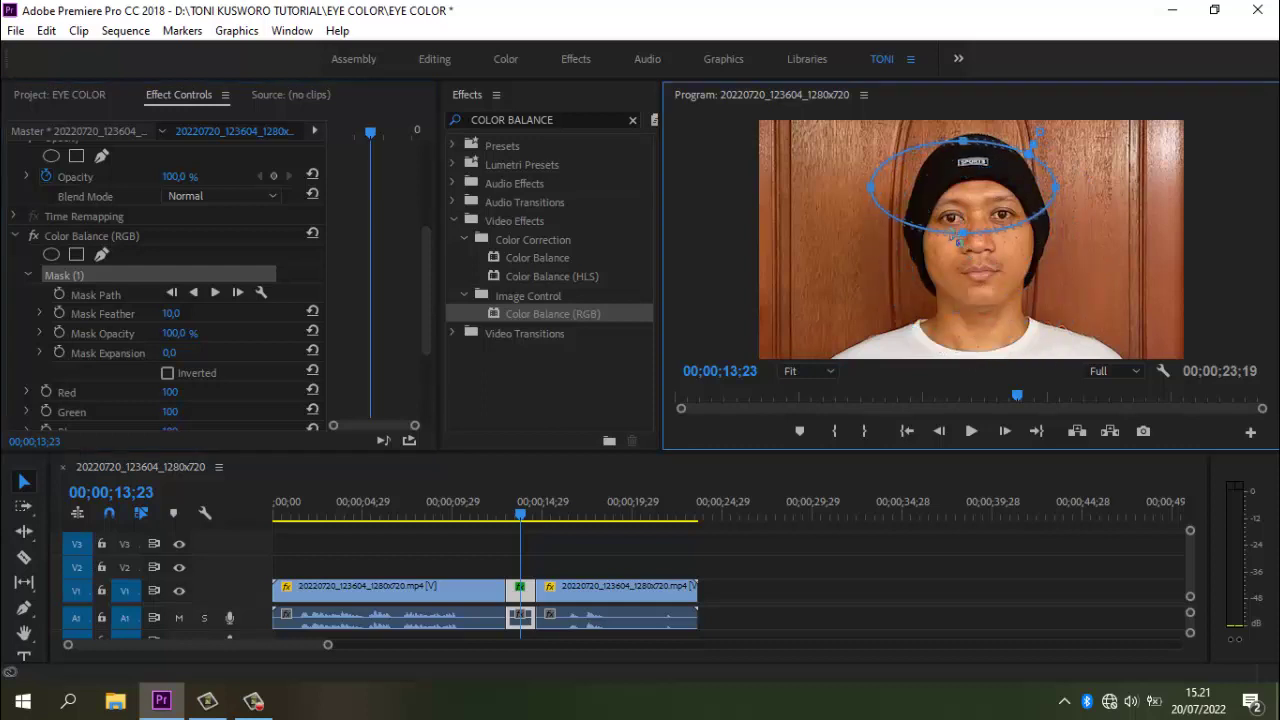
{"action": "left_click_drag", "start_coordinate": [963, 141], "coordinate": [963, 205]}
{"action": "left_click_drag", "start_coordinate": [871, 187], "coordinate": [928, 216]}
{"action": "mouse_move", "coordinate": [1056, 186]}
{"action": "left_mouse_down"}
{"action": "mouse_move", "coordinate": [1036, 216]}
{"action": "mouse_move", "coordinate": [978, 240]}
{"action": "mouse_move", "coordinate": [966, 228]}
{"action": "left_mouse_up"}
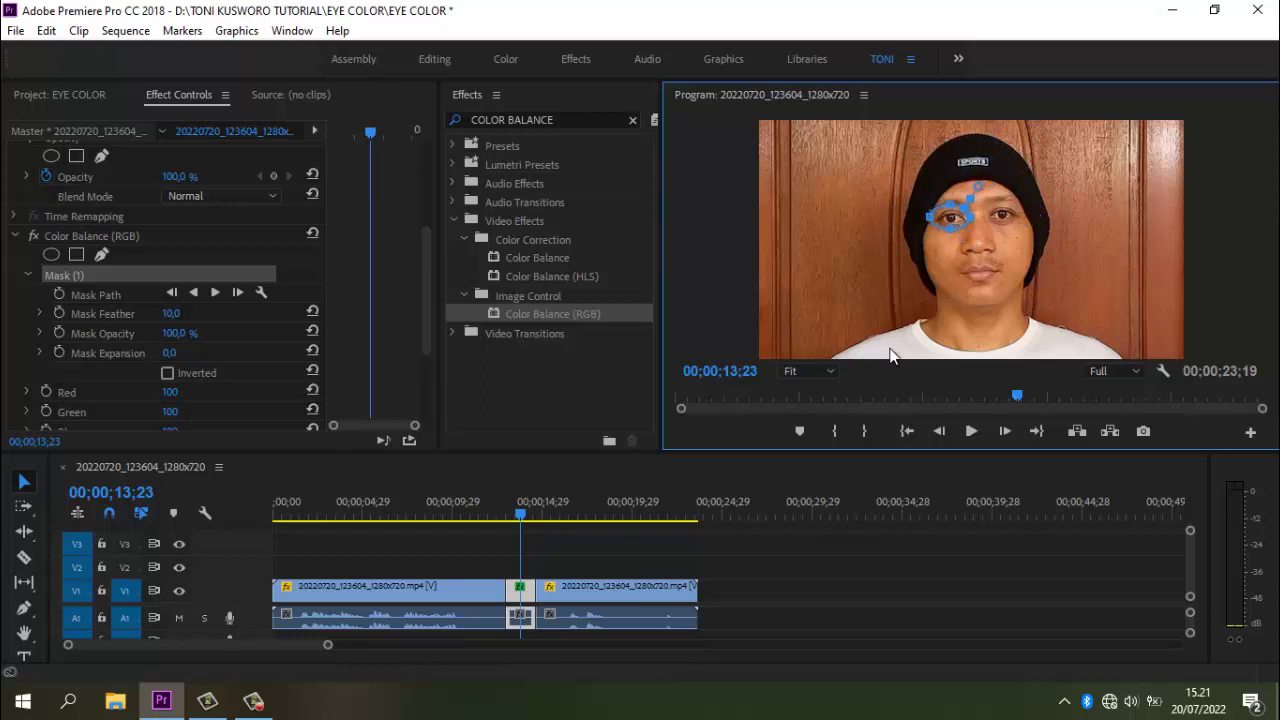
At 200% zoom, pull the mask tight around one iris and lower Mask Feather to 2
{"action": "left_click", "coordinate": [831, 369]}
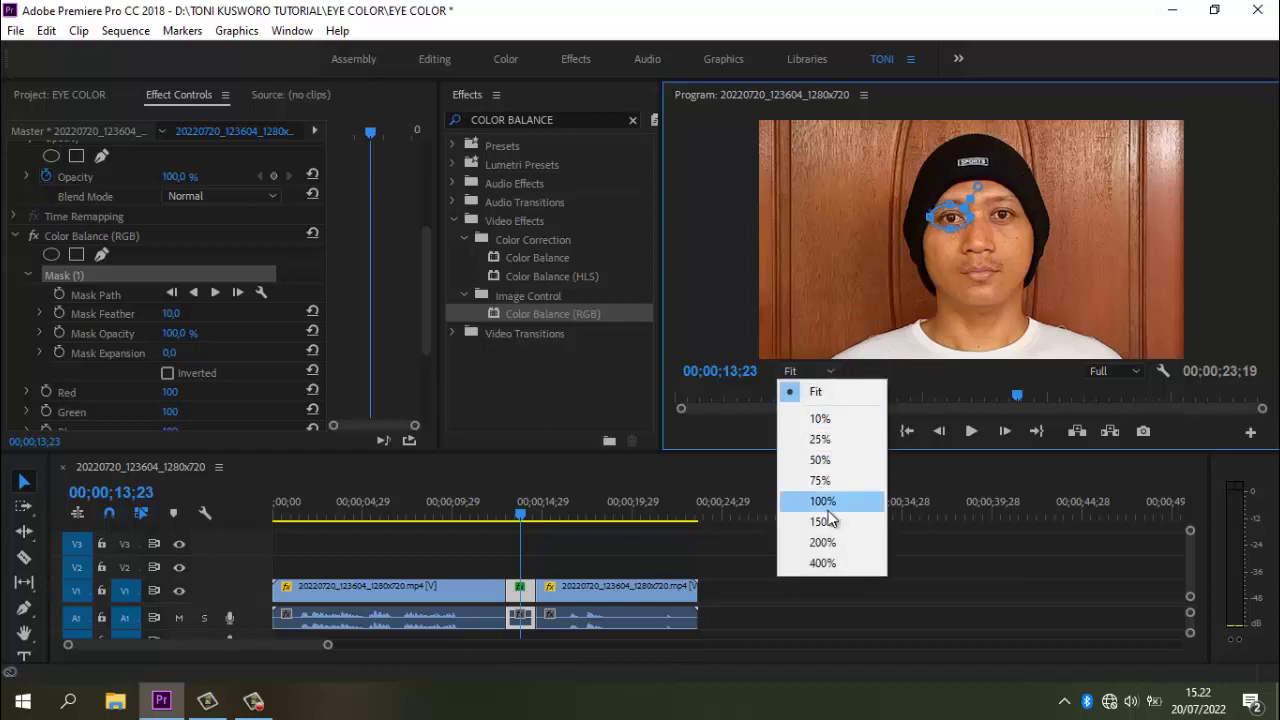
{"action": "left_click", "coordinate": [821, 543]}
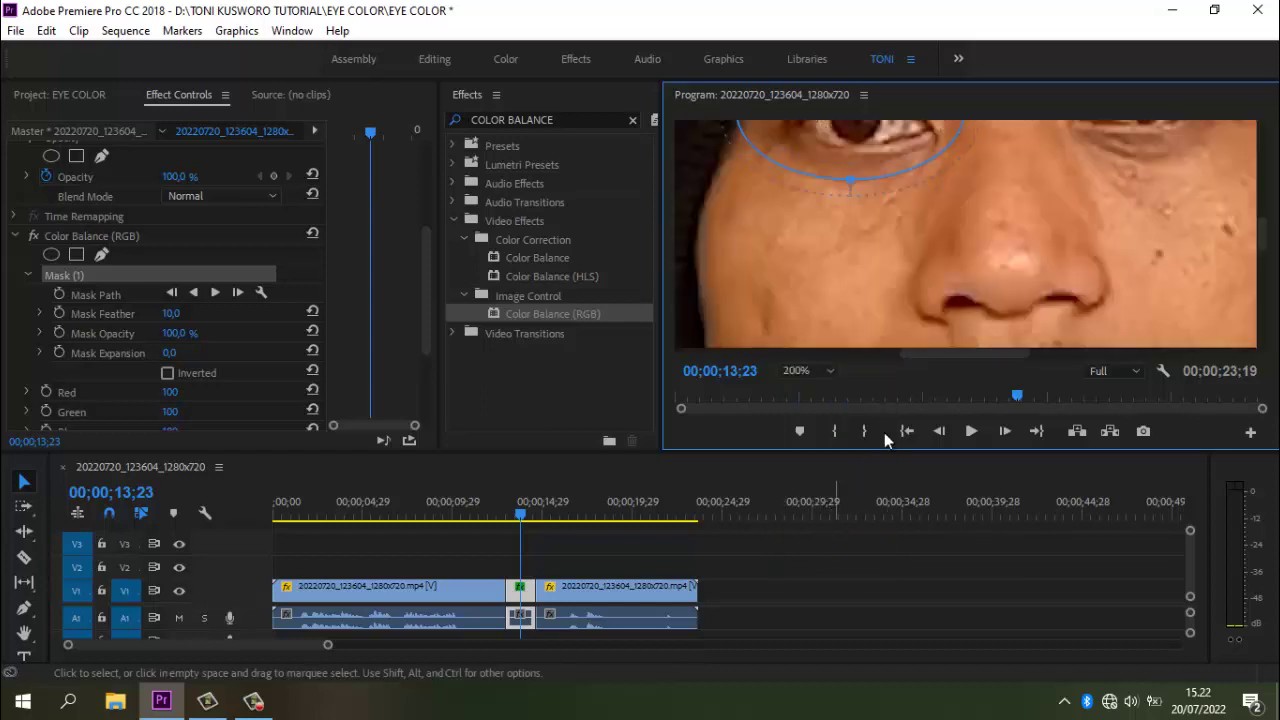
{"action": "left_click_drag", "start_coordinate": [1267, 245], "coordinate": [1262, 237]}
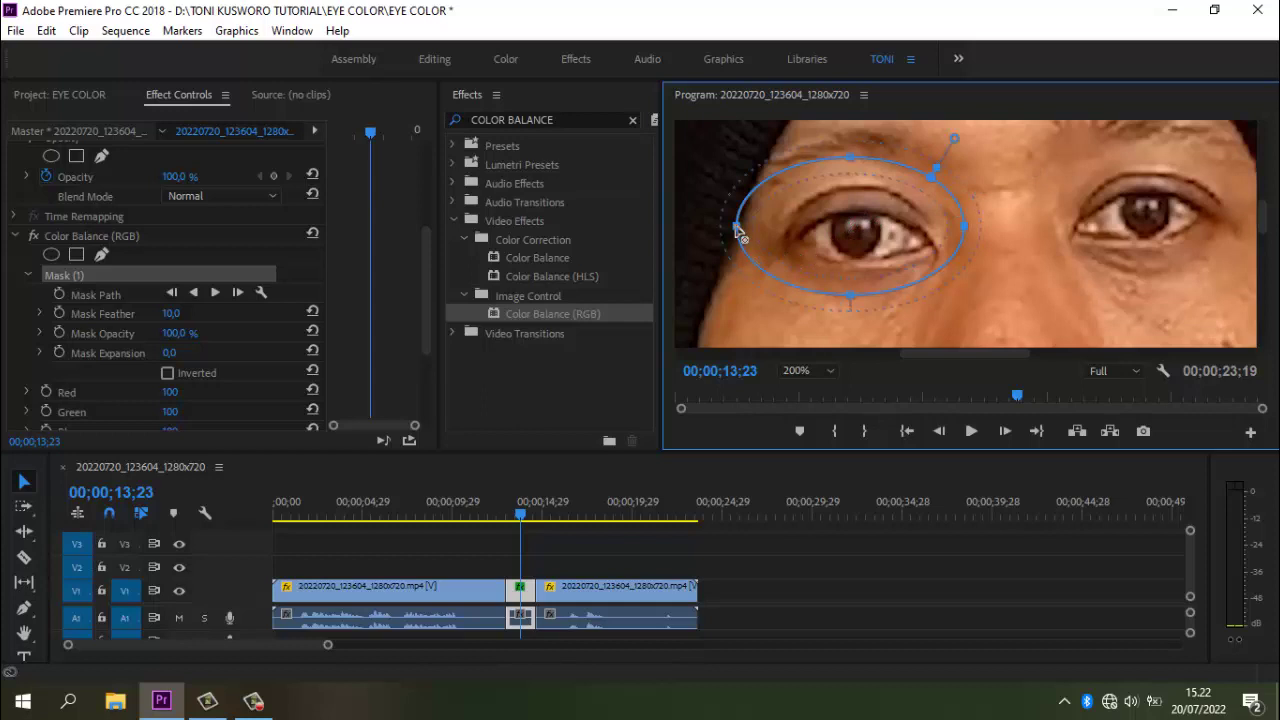
{"action": "left_click_drag", "start_coordinate": [737, 230], "coordinate": [828, 226]}
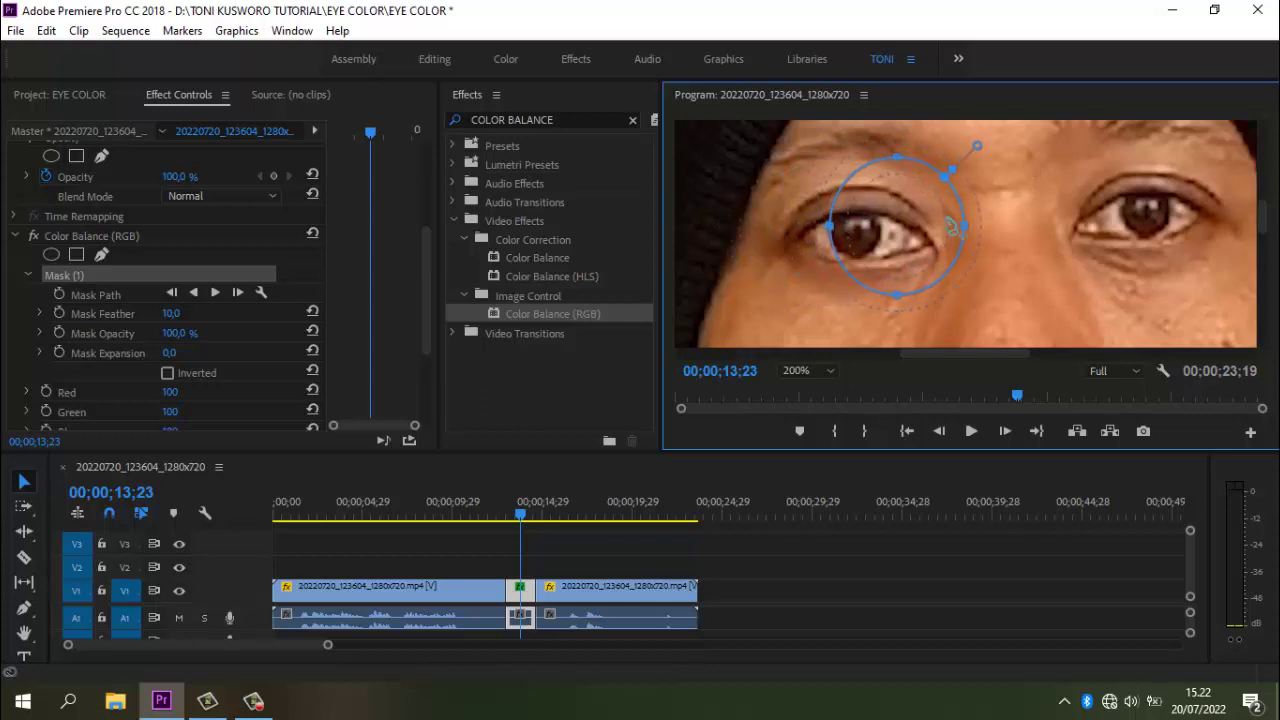
{"action": "left_click_drag", "start_coordinate": [952, 226], "coordinate": [880, 228]}
{"action": "left_click_drag", "start_coordinate": [897, 157], "coordinate": [857, 213]}
{"action": "mouse_move", "coordinate": [897, 295]}
{"action": "left_mouse_down"}
{"action": "mouse_move", "coordinate": [857, 276]}
{"action": "mouse_move", "coordinate": [855, 255]}
{"action": "left_mouse_up"}
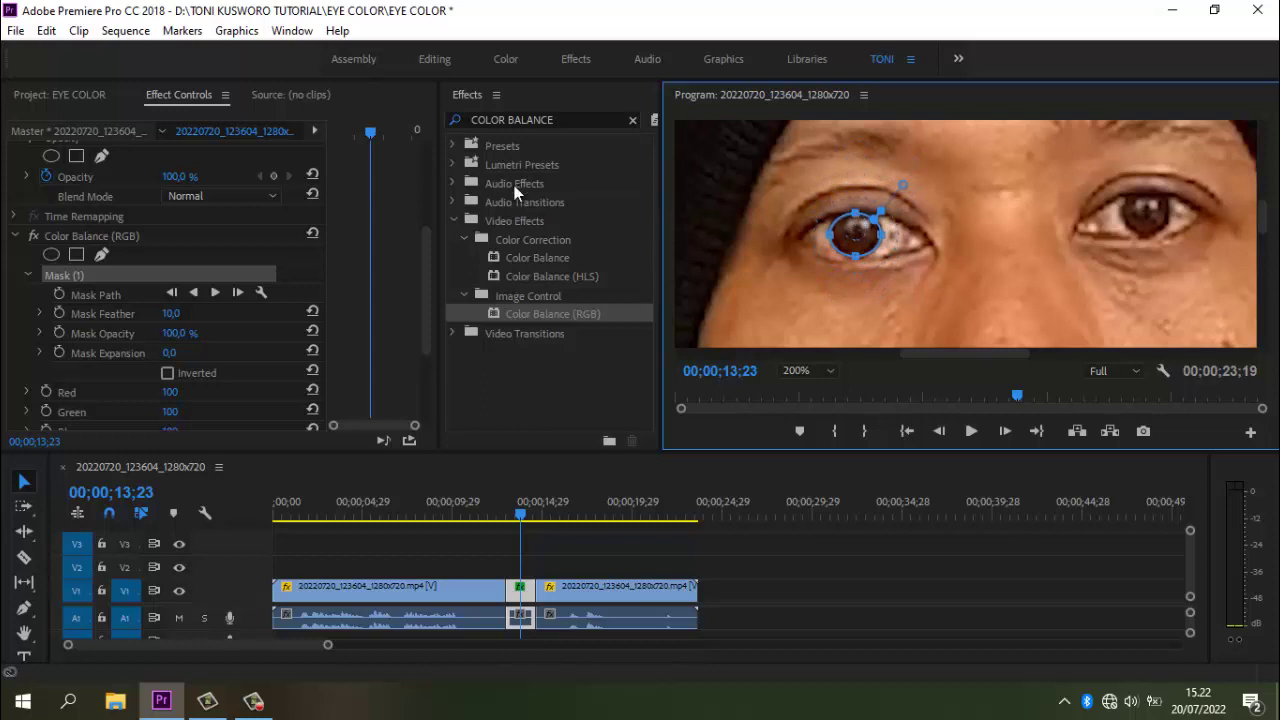
{"action": "left_click", "coordinate": [178, 316]}
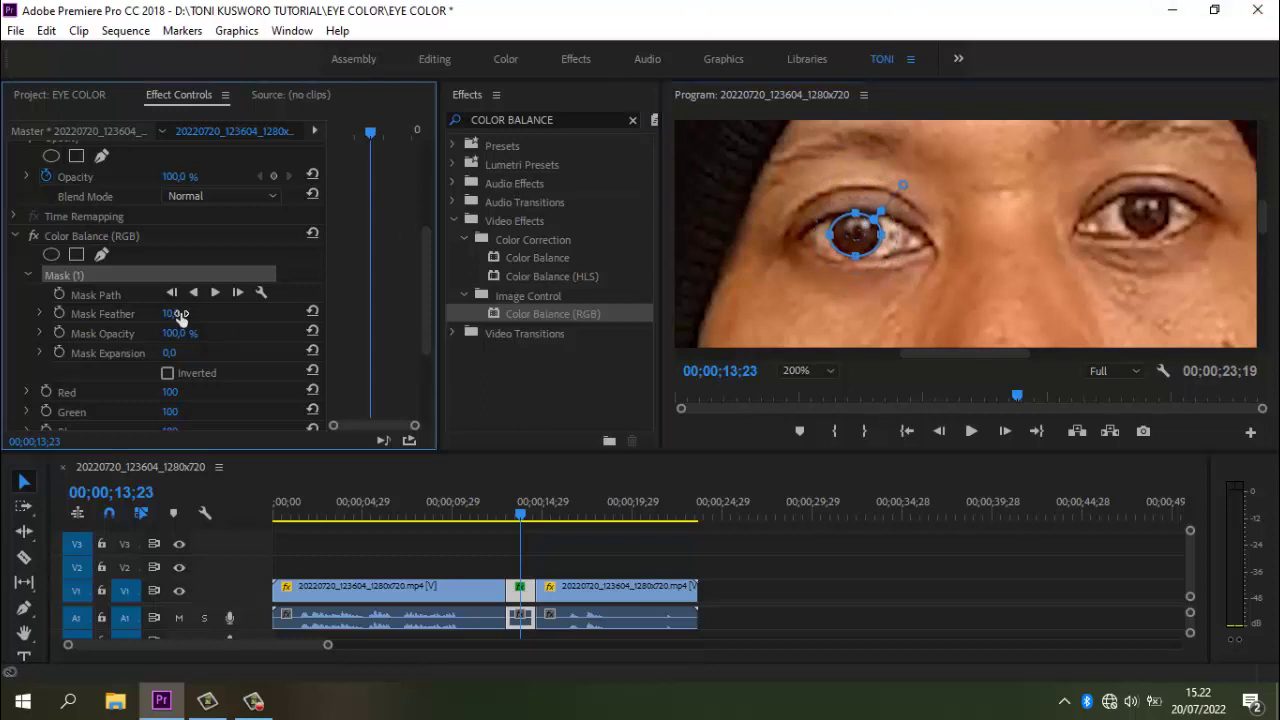
{"action": "left_click_drag", "start_coordinate": [163, 322], "coordinate": [140, 342]}
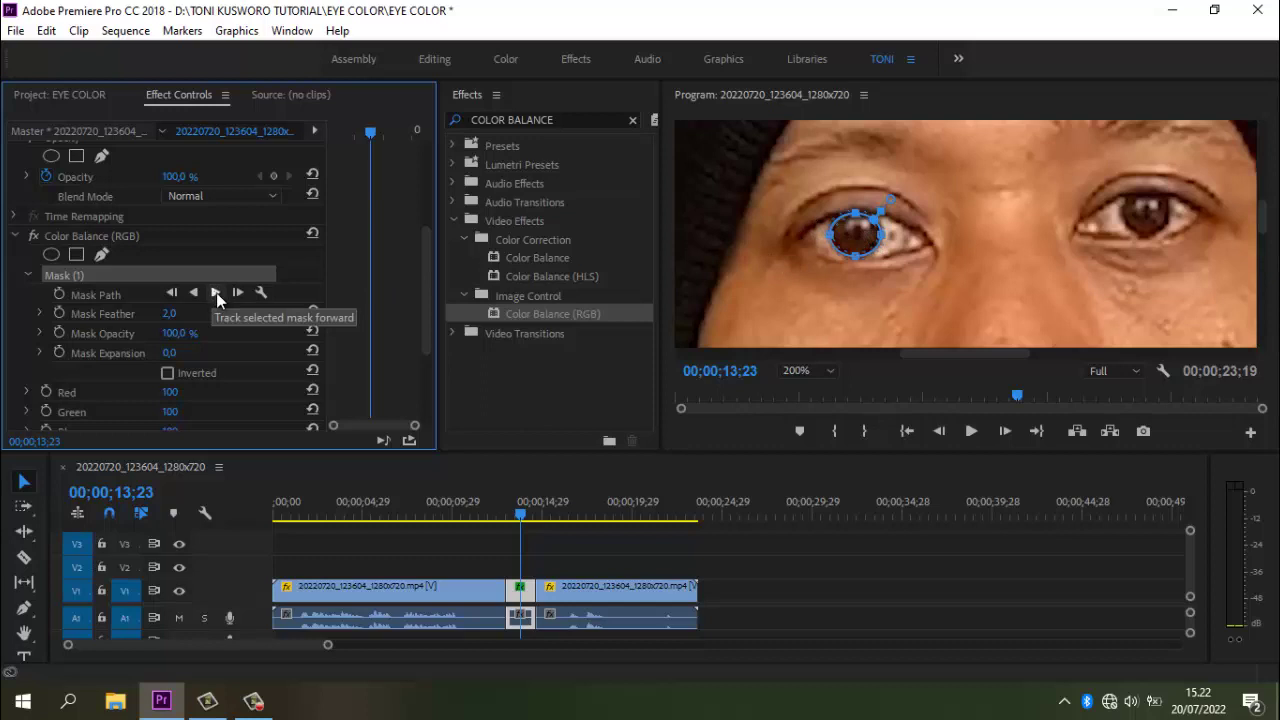
Track the eye mask forward through the clip and raise Red from 100 to 200
{"action": "left_click", "coordinate": [216, 293]}
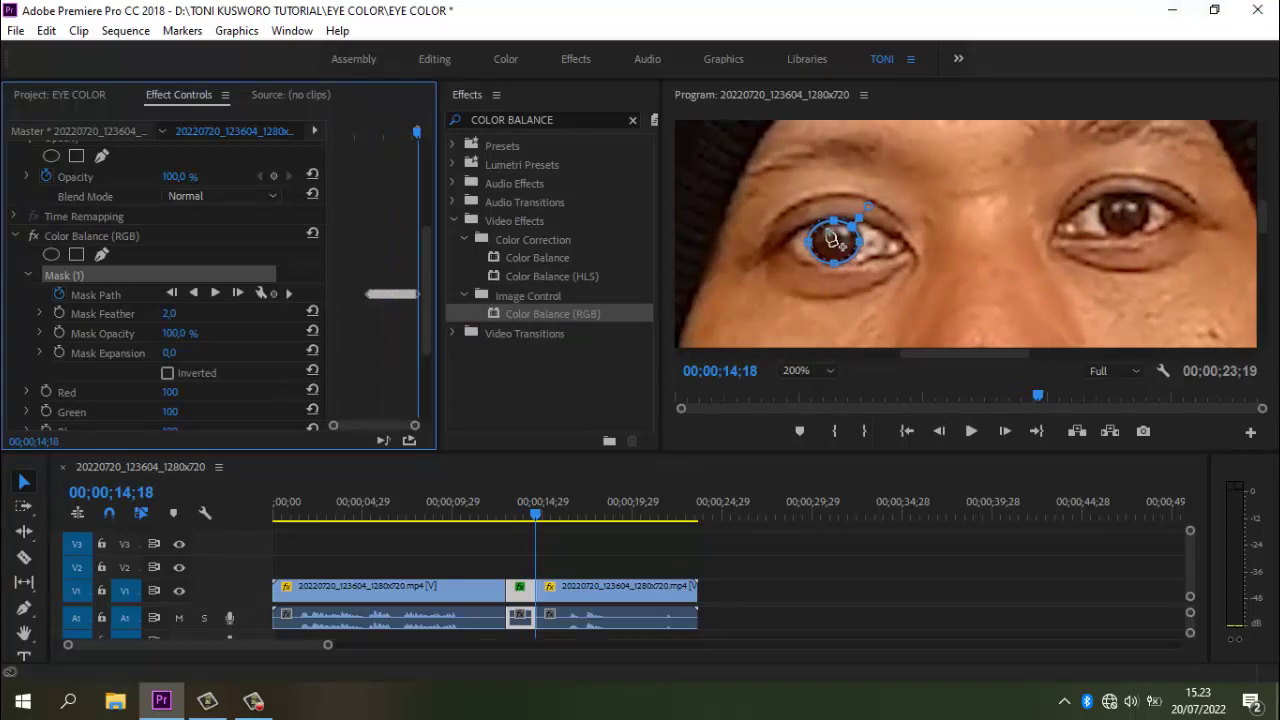
{"action": "scroll", "coordinate": [420, 298], "scroll_direction": "down", "scroll_amount": 5}
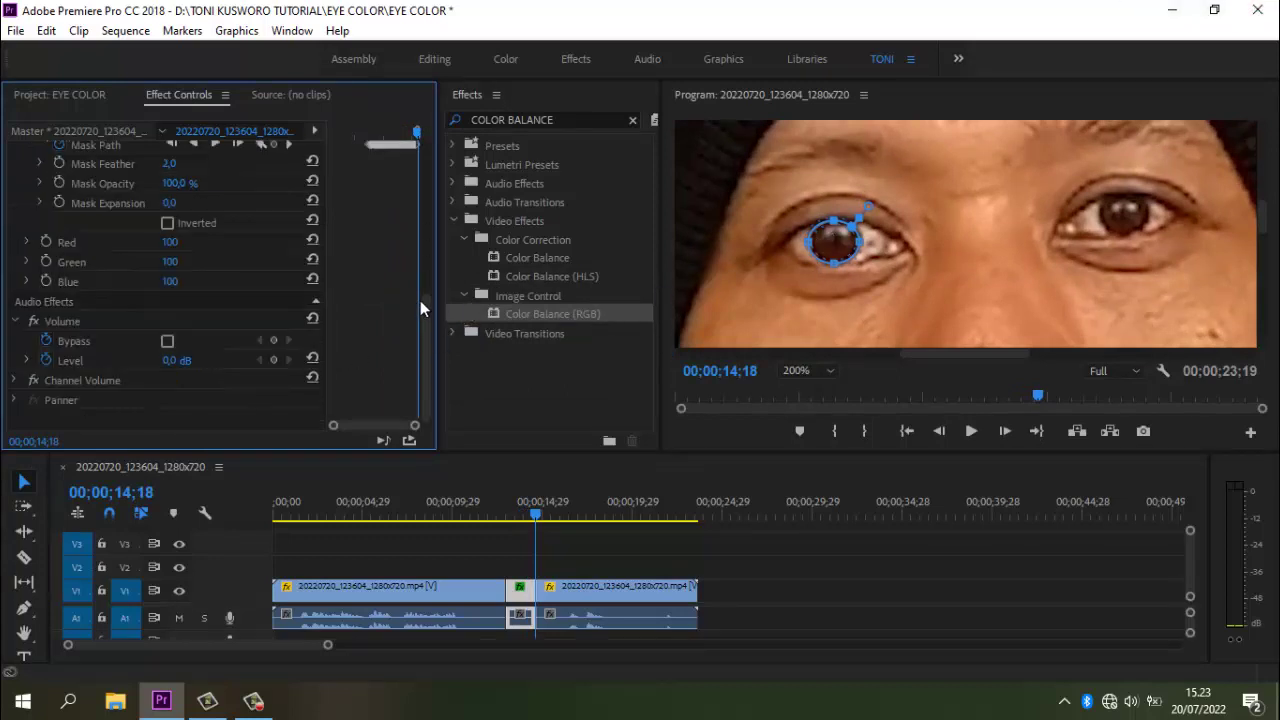
{"action": "scroll", "coordinate": [425, 312], "scroll_direction": "up", "scroll_amount": 2}
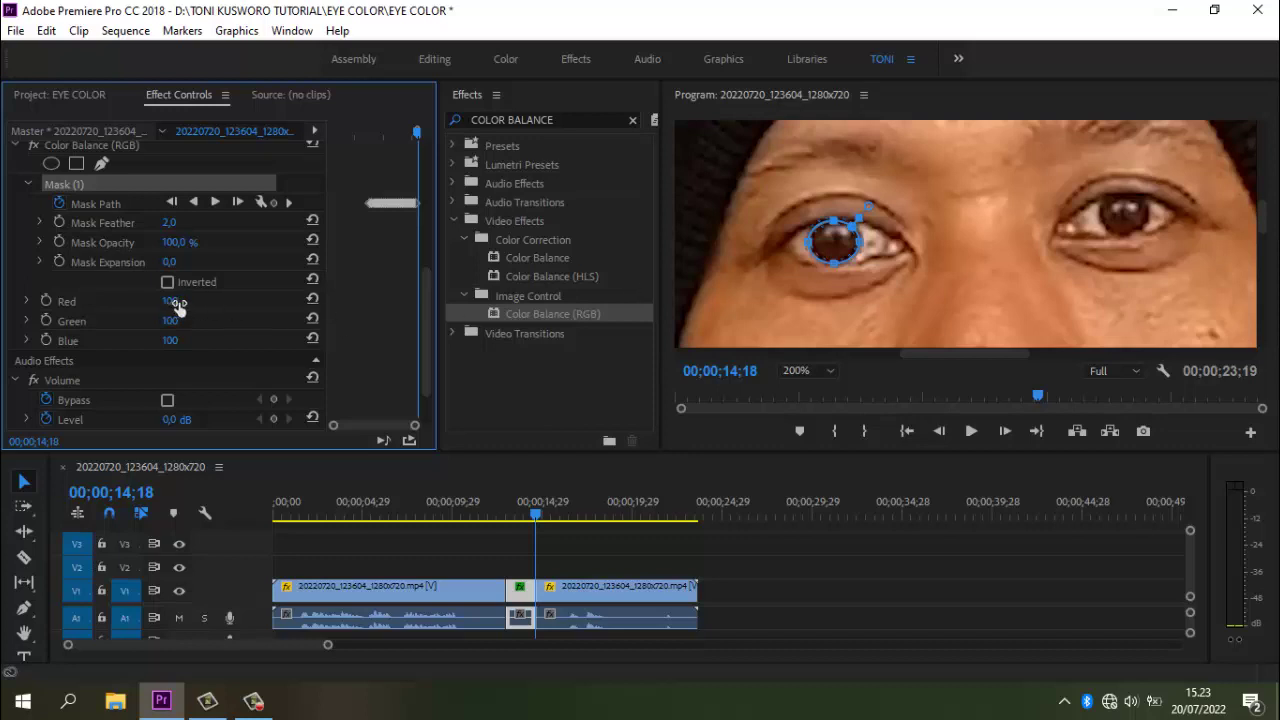
{"action": "left_click_drag", "start_coordinate": [200, 304], "coordinate": [250, 300]}
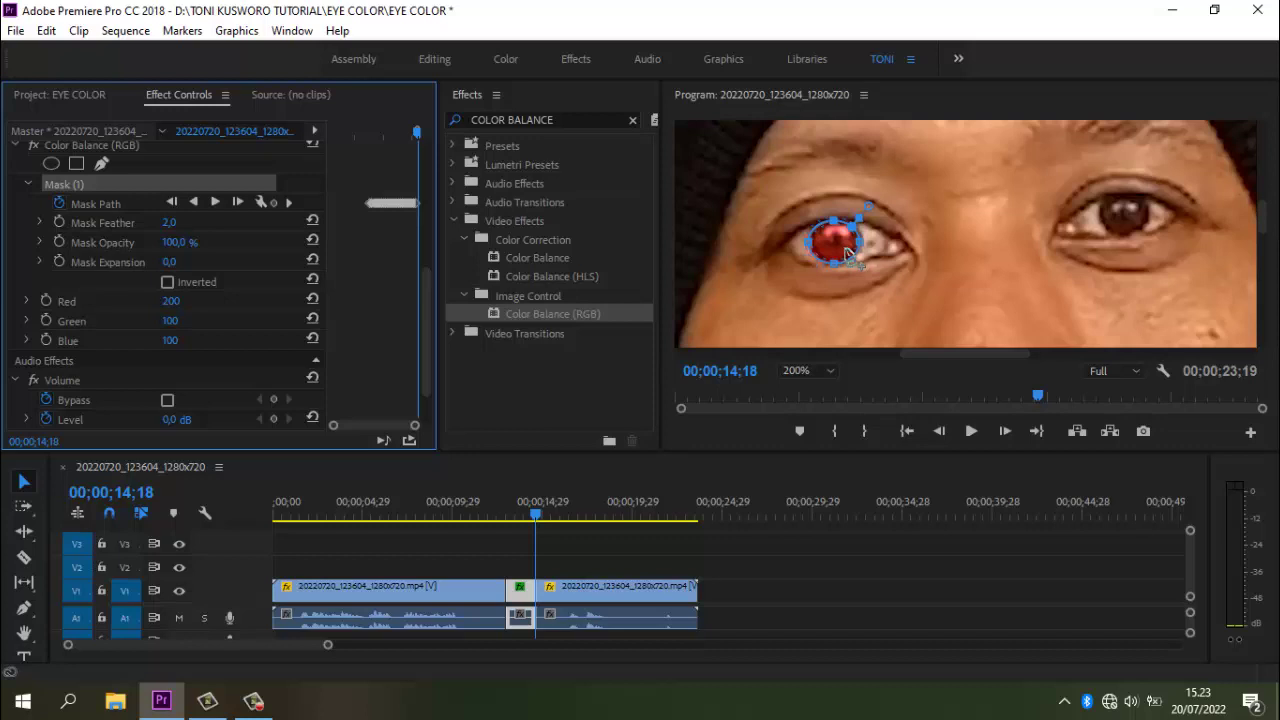
Fit the frame in the viewer, select the short middle clip, and move to 00;00;13;00
{"action": "left_click", "coordinate": [827, 372]}
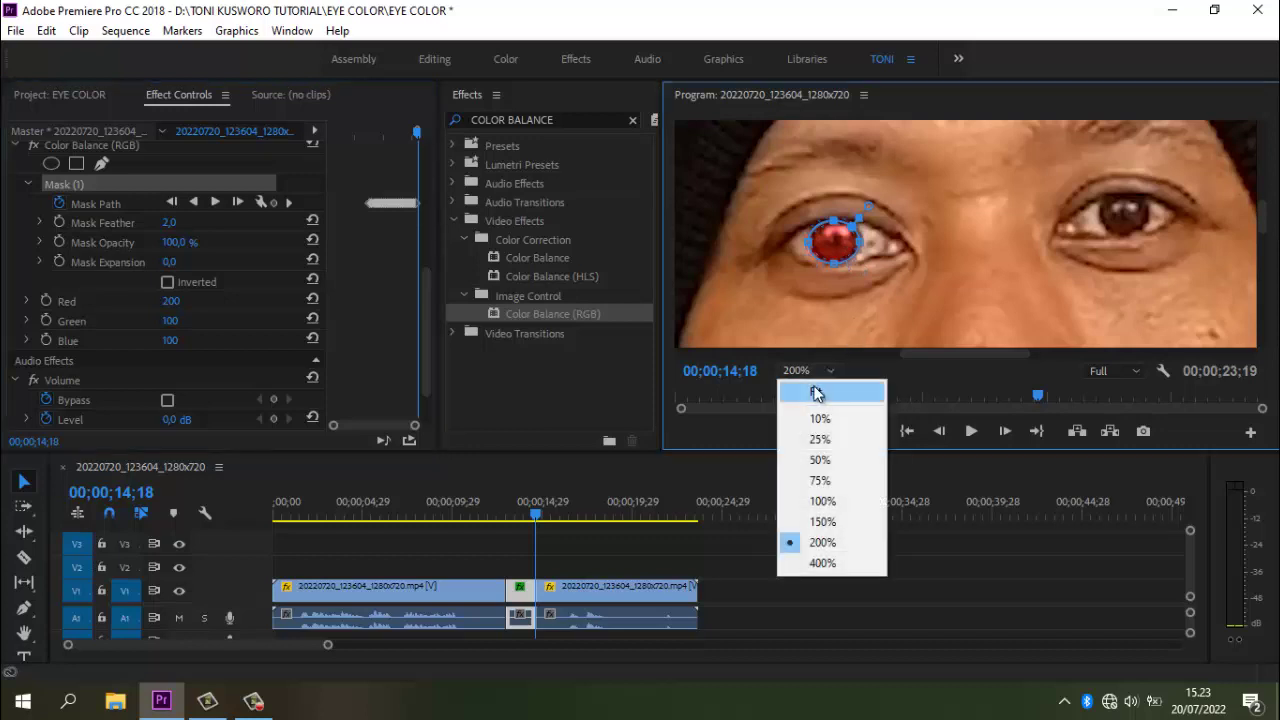
{"action": "left_click", "coordinate": [813, 390]}
{"action": "left_click", "coordinate": [864, 567]}
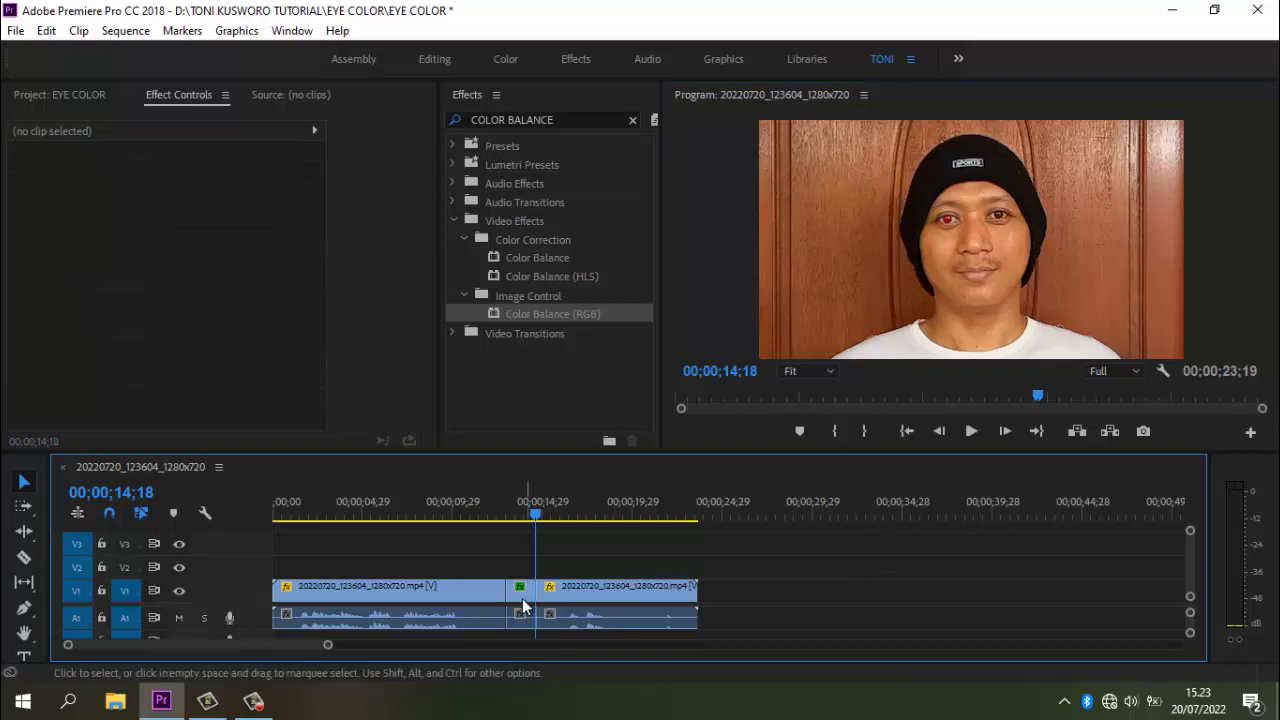
{"action": "left_click", "coordinate": [521, 591]}
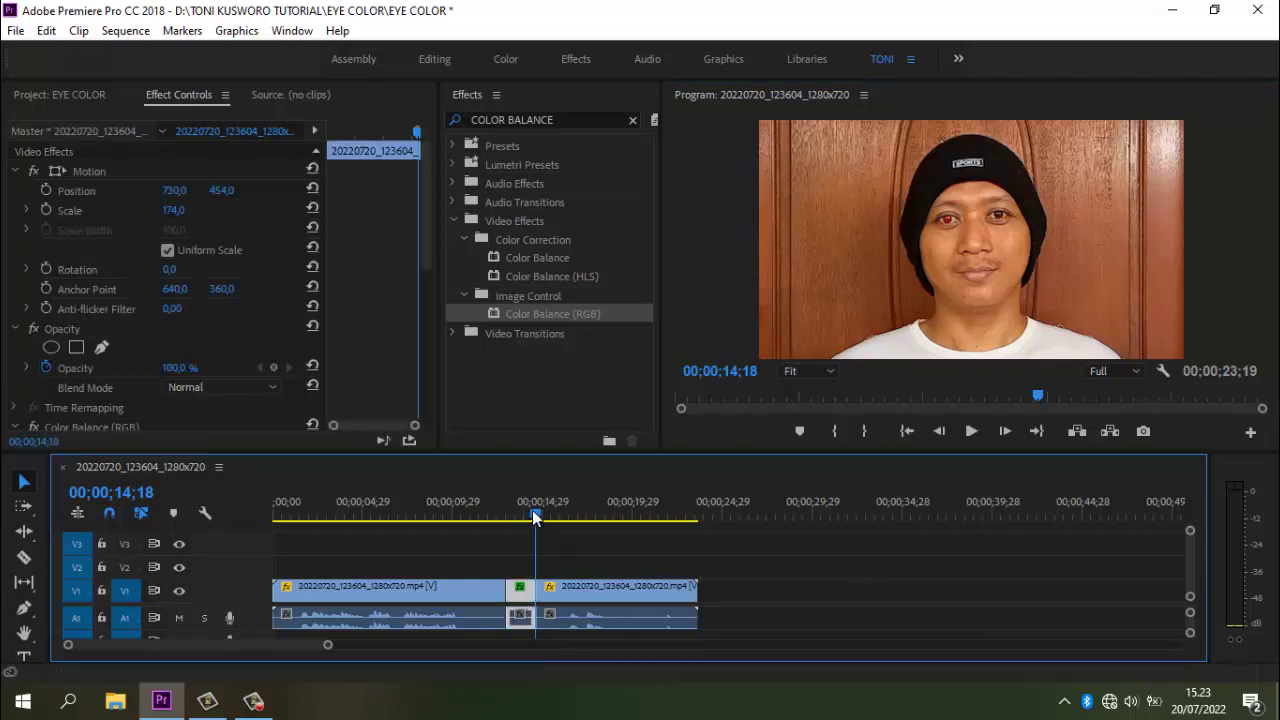
{"action": "left_click_drag", "start_coordinate": [535, 514], "coordinate": [506, 523]}
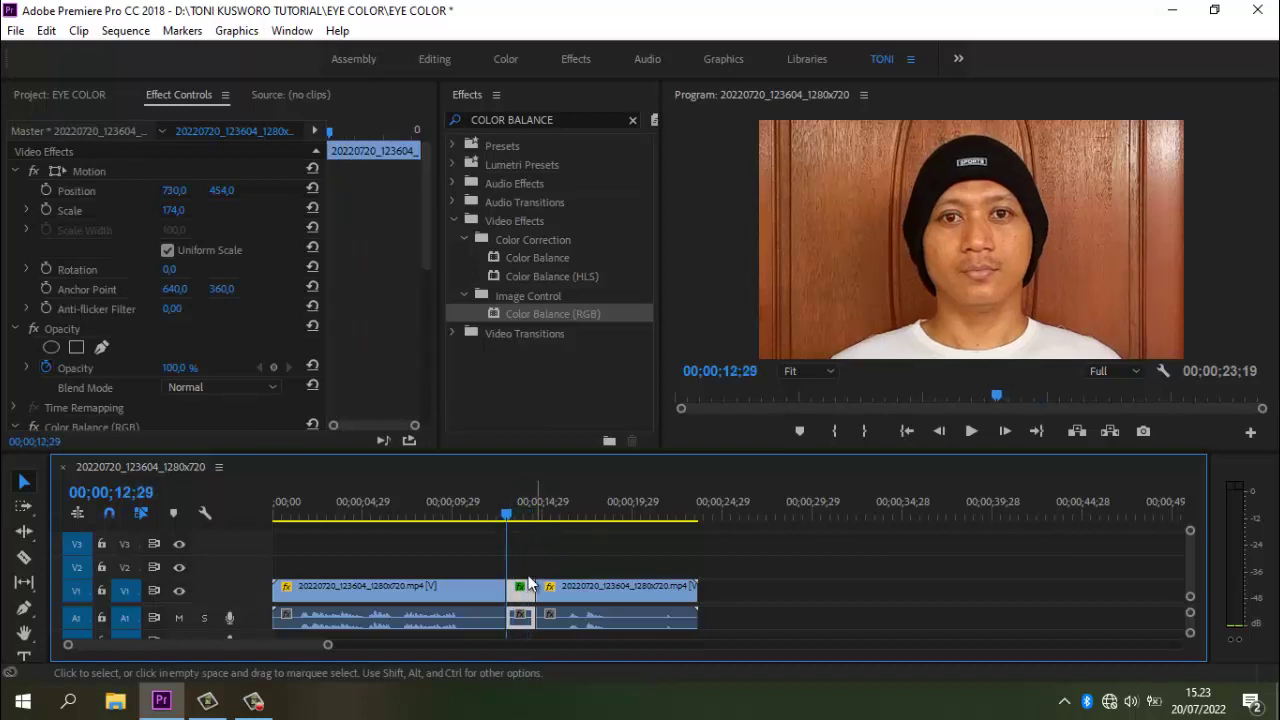
{"action": "left_click", "coordinate": [1003, 433]}
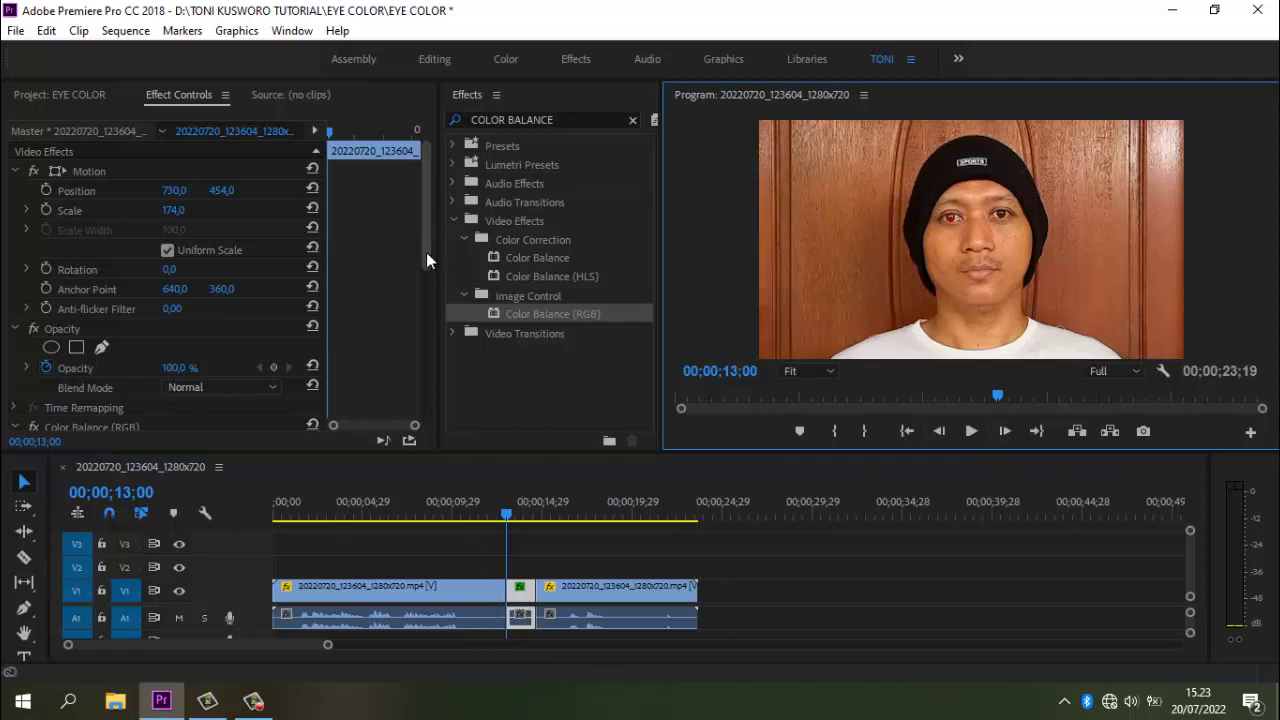
Add a second ellipse mask and shape it into a small circle over the right eye
{"action": "left_click_drag", "start_coordinate": [431, 251], "coordinate": [434, 315]}
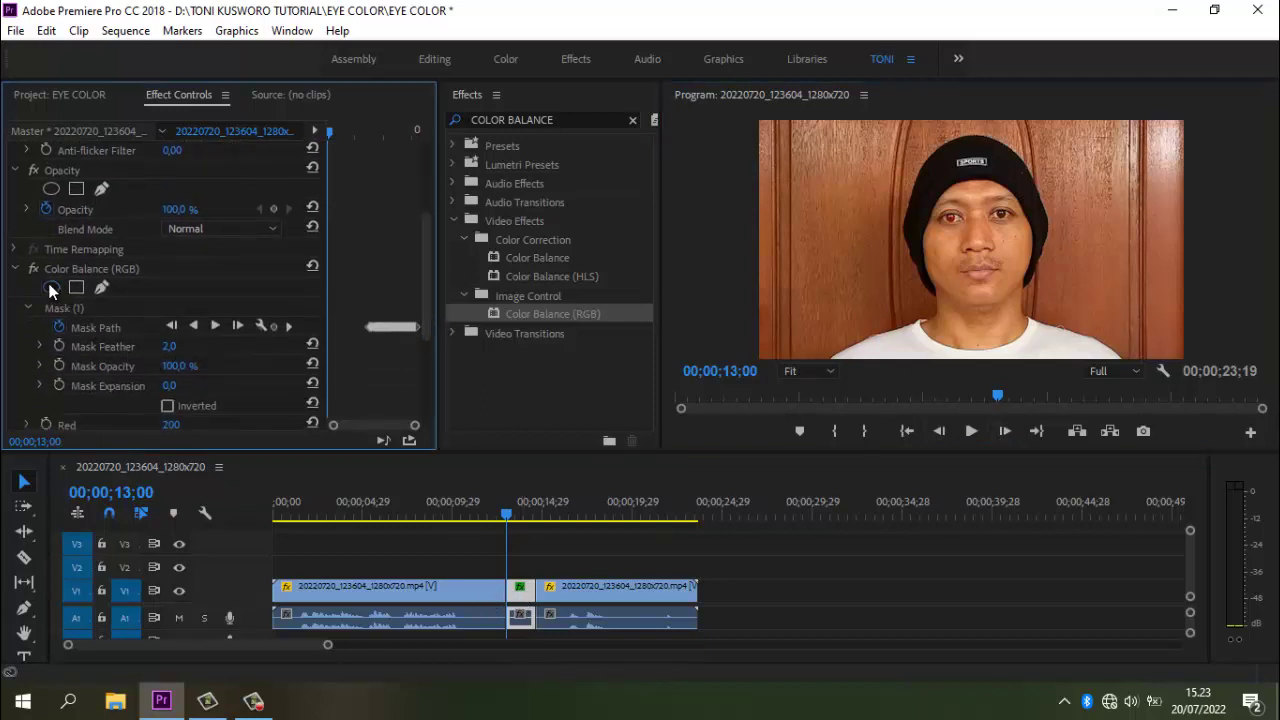
{"action": "left_click", "coordinate": [51, 288]}
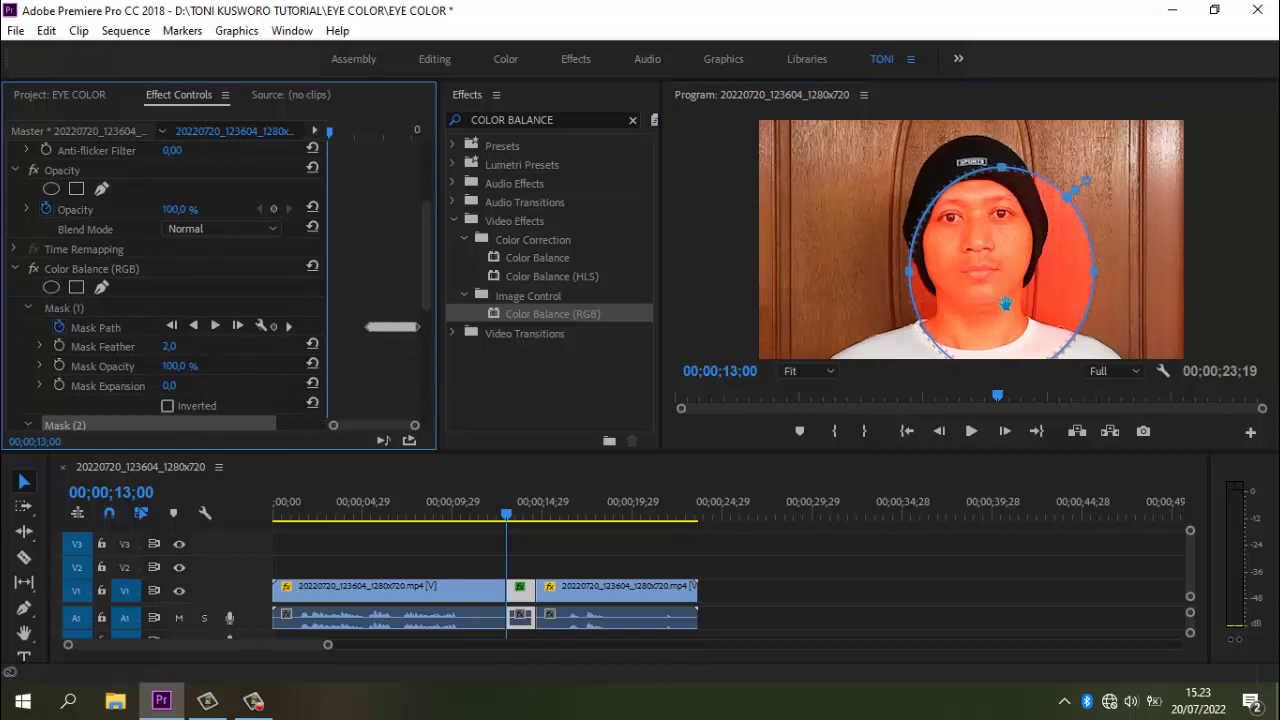
{"action": "left_click_drag", "start_coordinate": [1006, 288], "coordinate": [1007, 265]}
{"action": "left_click_drag", "start_coordinate": [1003, 272], "coordinate": [1001, 280]}
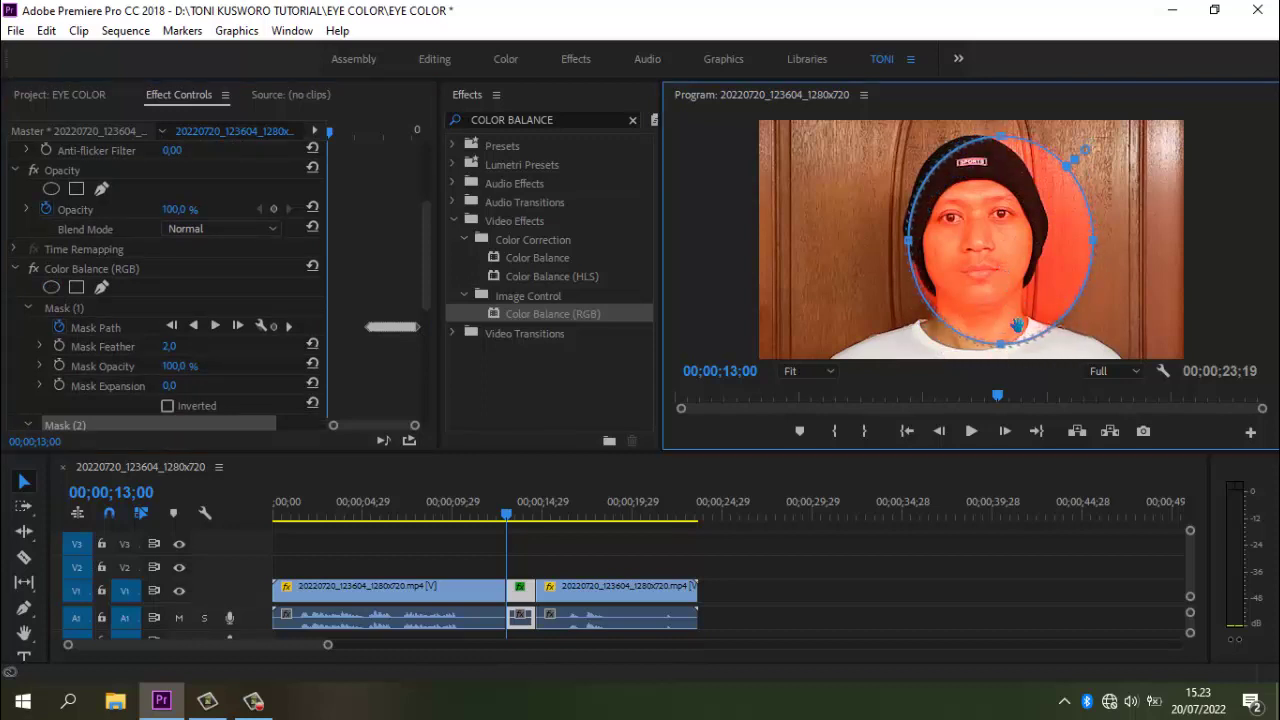
{"action": "left_click_drag", "start_coordinate": [1001, 343], "coordinate": [1001, 229]}
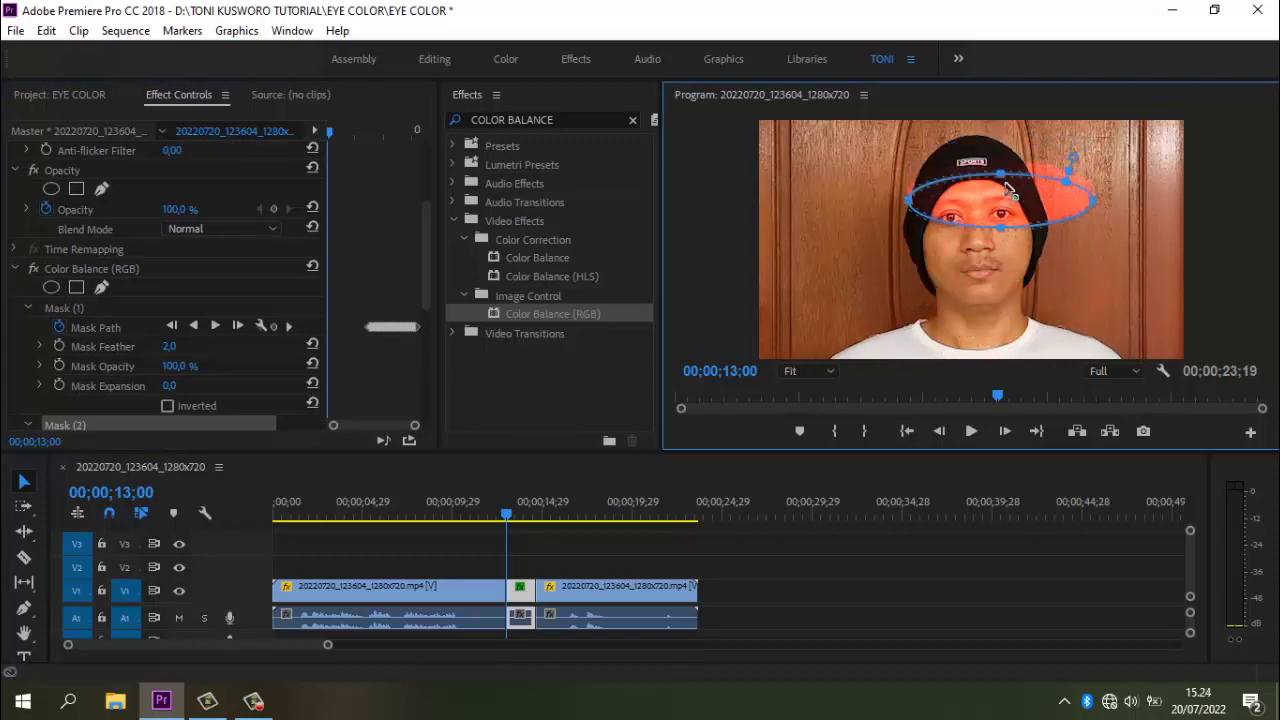
{"action": "left_click_drag", "start_coordinate": [1001, 168], "coordinate": [1040, 200]}
{"action": "left_click_drag", "start_coordinate": [906, 213], "coordinate": [980, 213]}
{"action": "left_click_drag", "start_coordinate": [1093, 213], "coordinate": [1020, 213]}
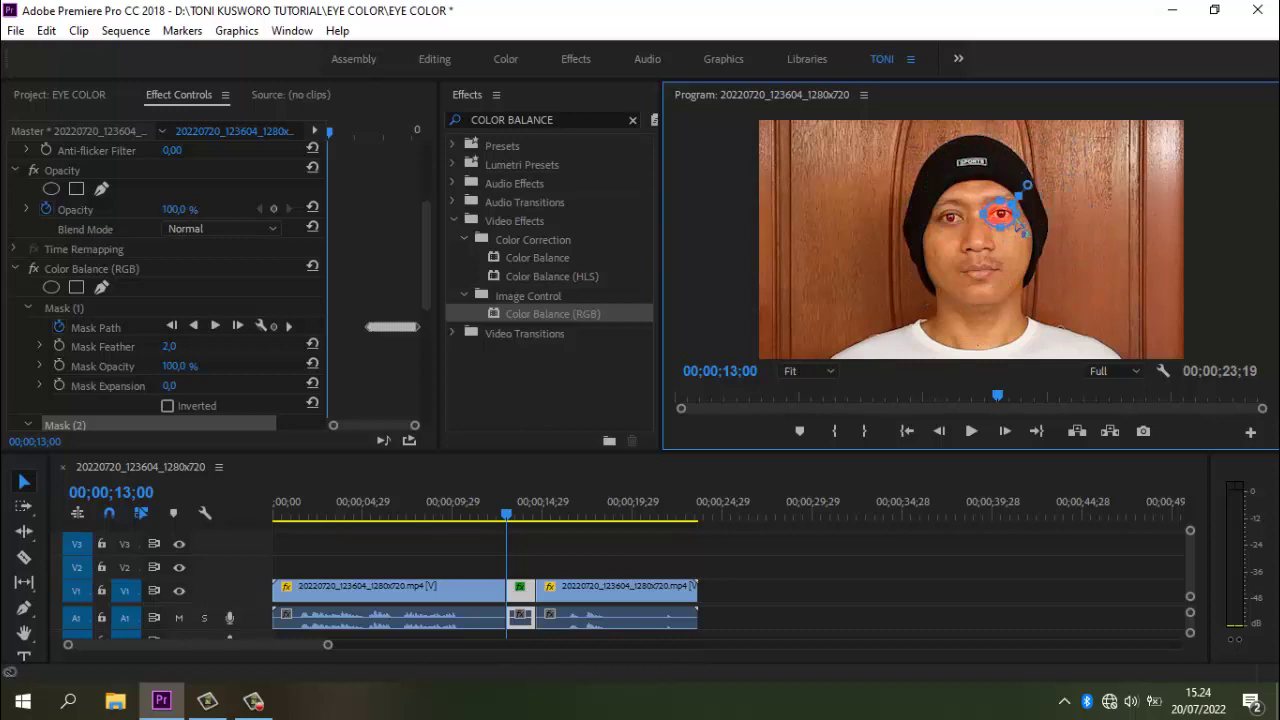
At 200% zoom, tighten Mask (2) into a small circle around the right iris
{"action": "left_click", "coordinate": [830, 371]}
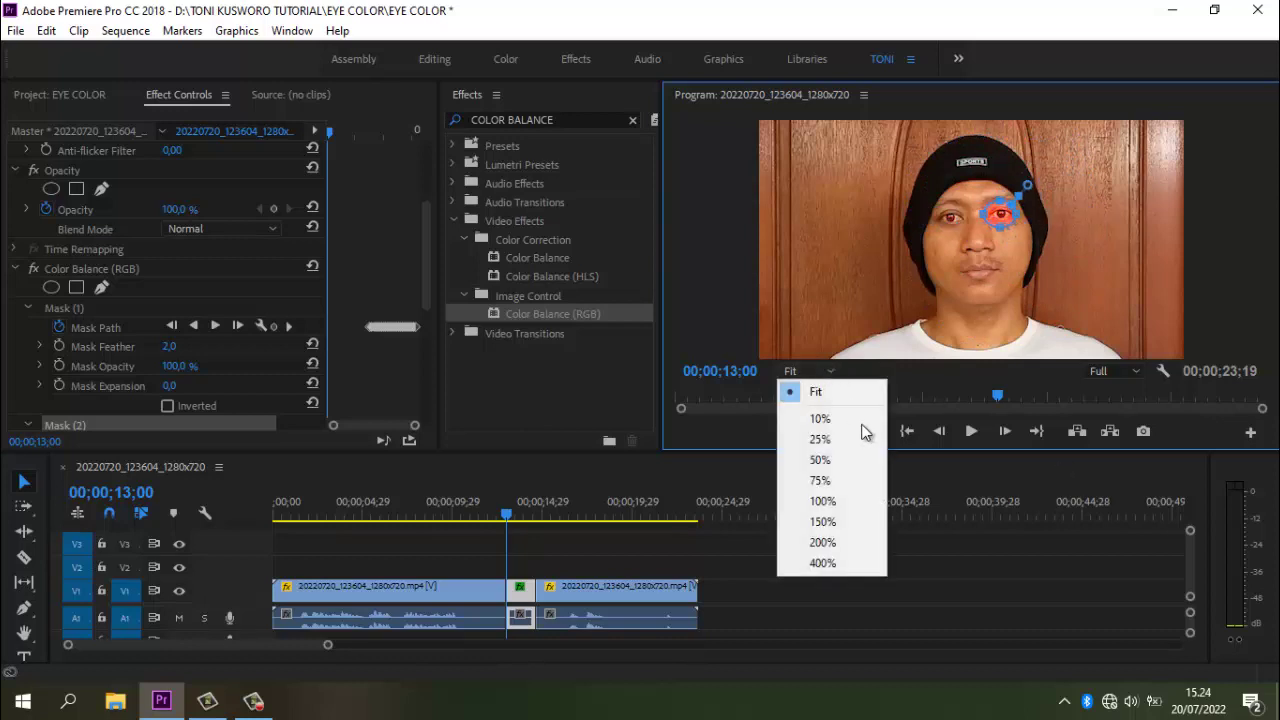
{"action": "left_click", "coordinate": [816, 542]}
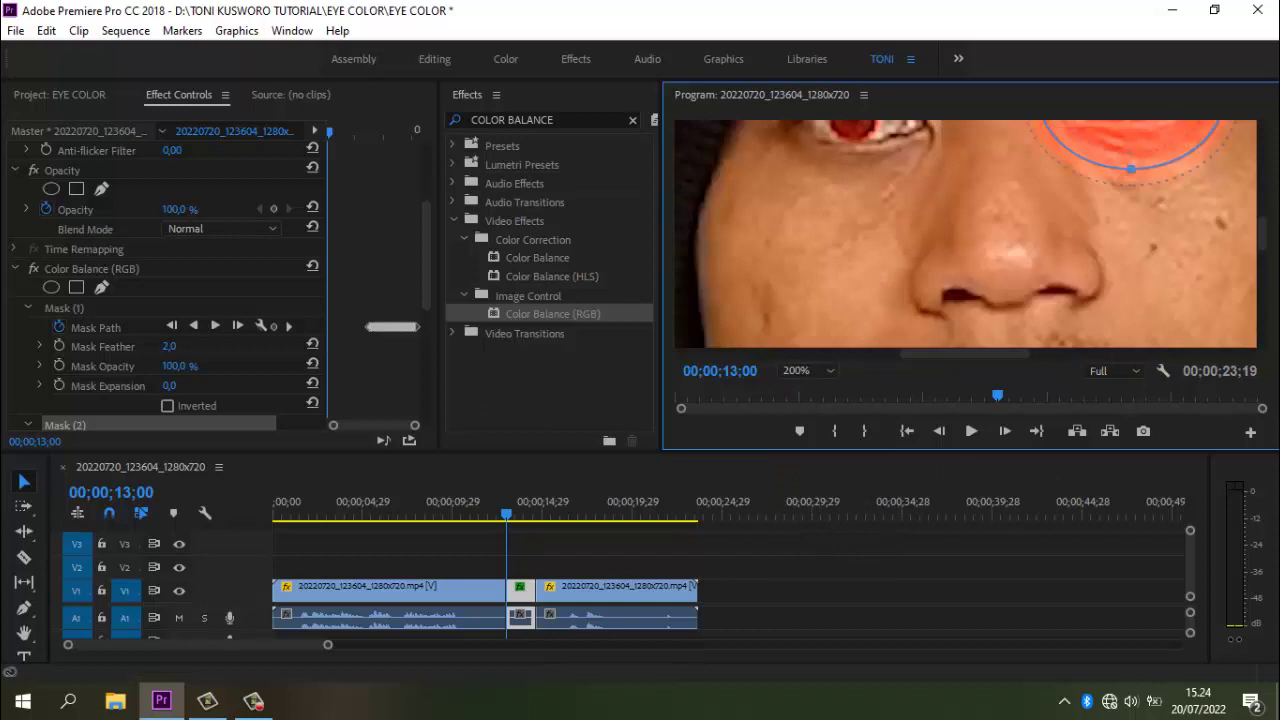
{"action": "left_click_drag", "start_coordinate": [1266, 240], "coordinate": [1263, 227]}
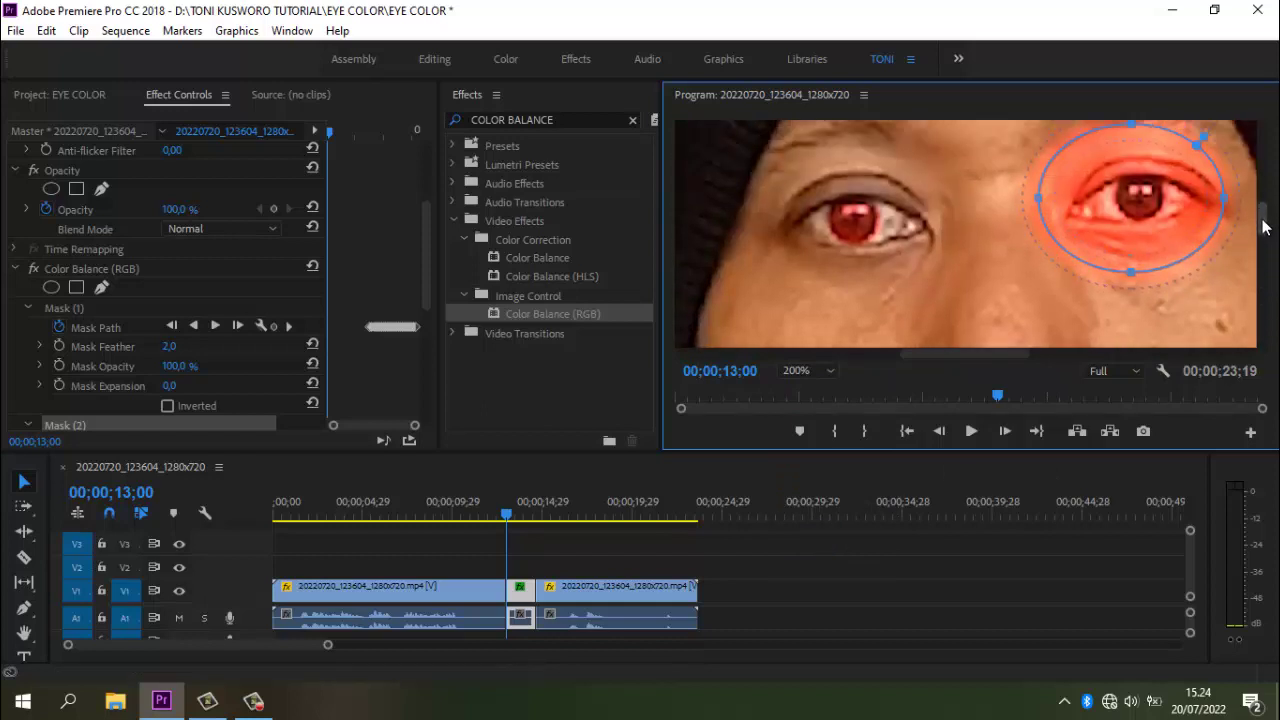
{"action": "left_click_drag", "start_coordinate": [1041, 208], "coordinate": [1116, 200]}
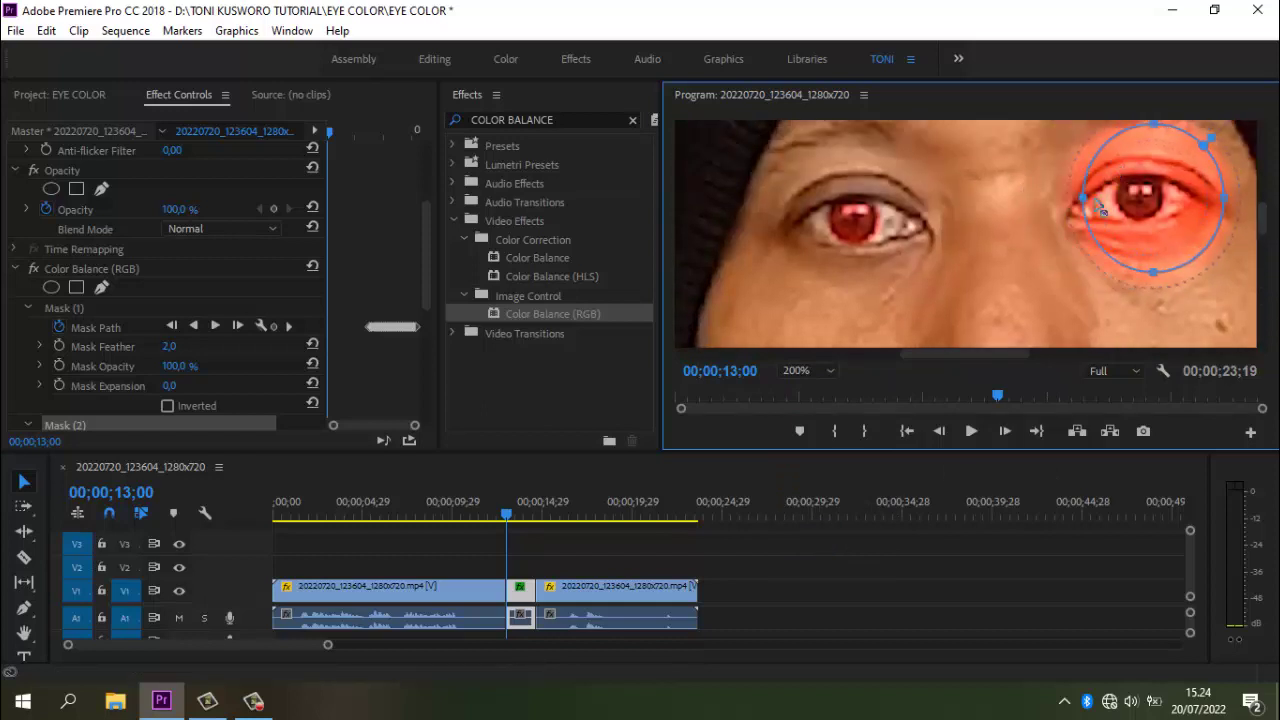
{"action": "left_click_drag", "start_coordinate": [1140, 124], "coordinate": [1140, 174]}
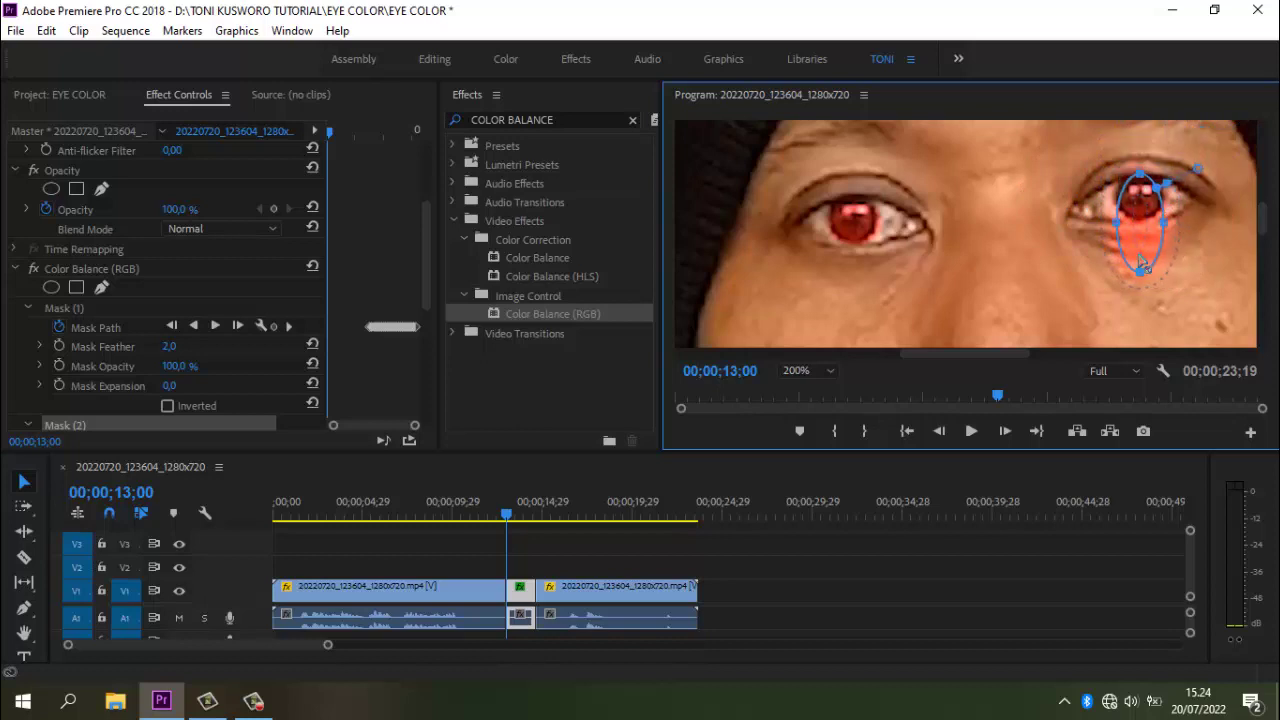
{"action": "left_click_drag", "start_coordinate": [1140, 272], "coordinate": [1148, 228]}
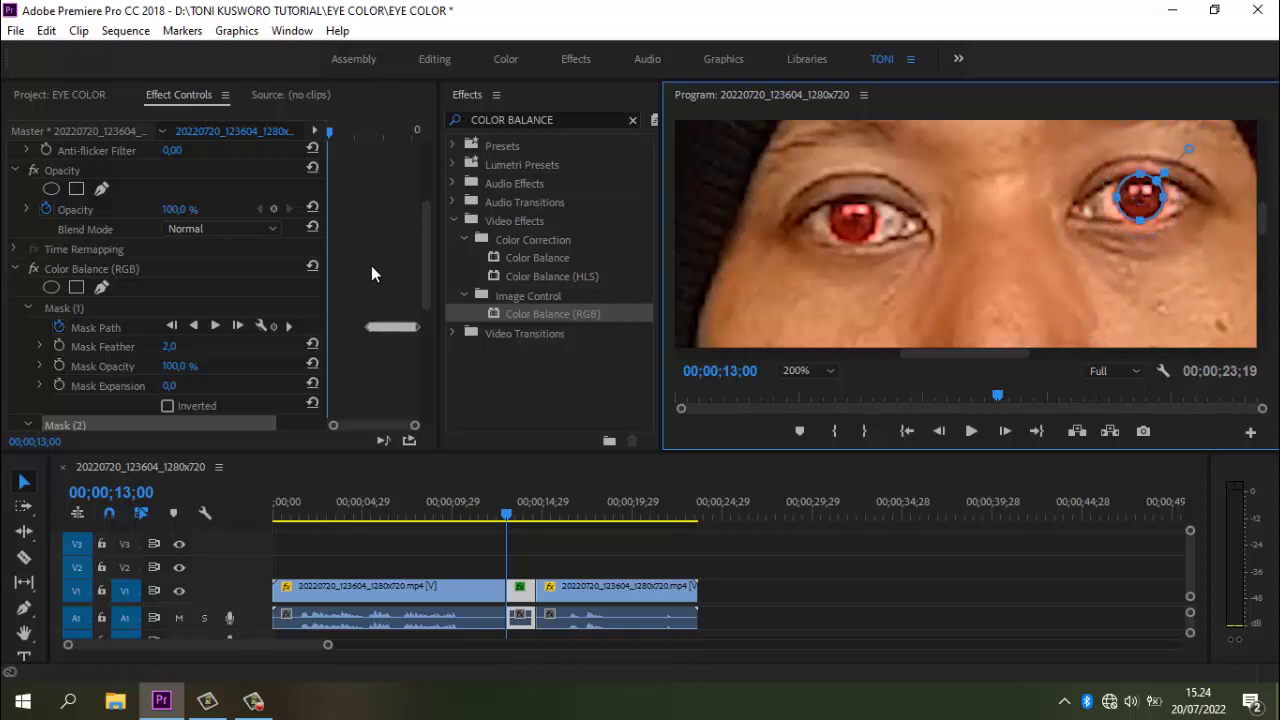
Track Mask (2) forward through the clip, then fit the frame and deselect the clip
{"action": "scroll", "coordinate": [436, 315], "scroll_direction": "down", "scroll_amount": 5}
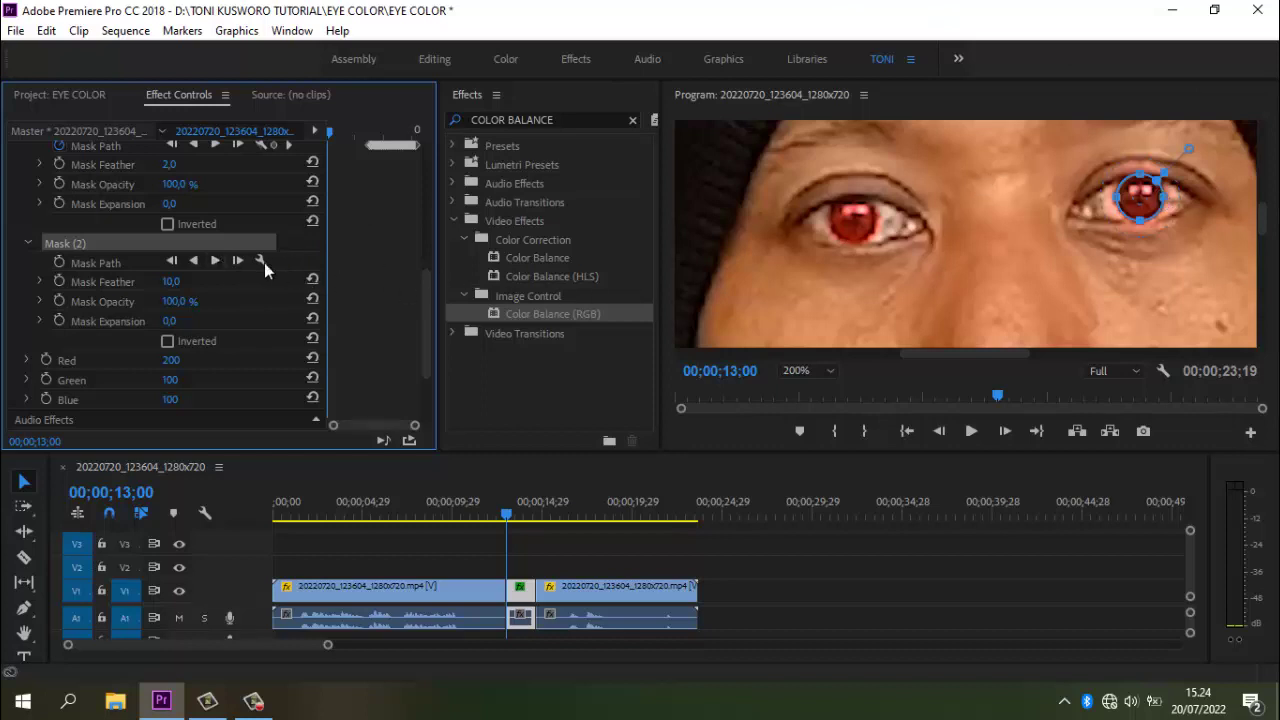
{"action": "left_click", "coordinate": [215, 261]}
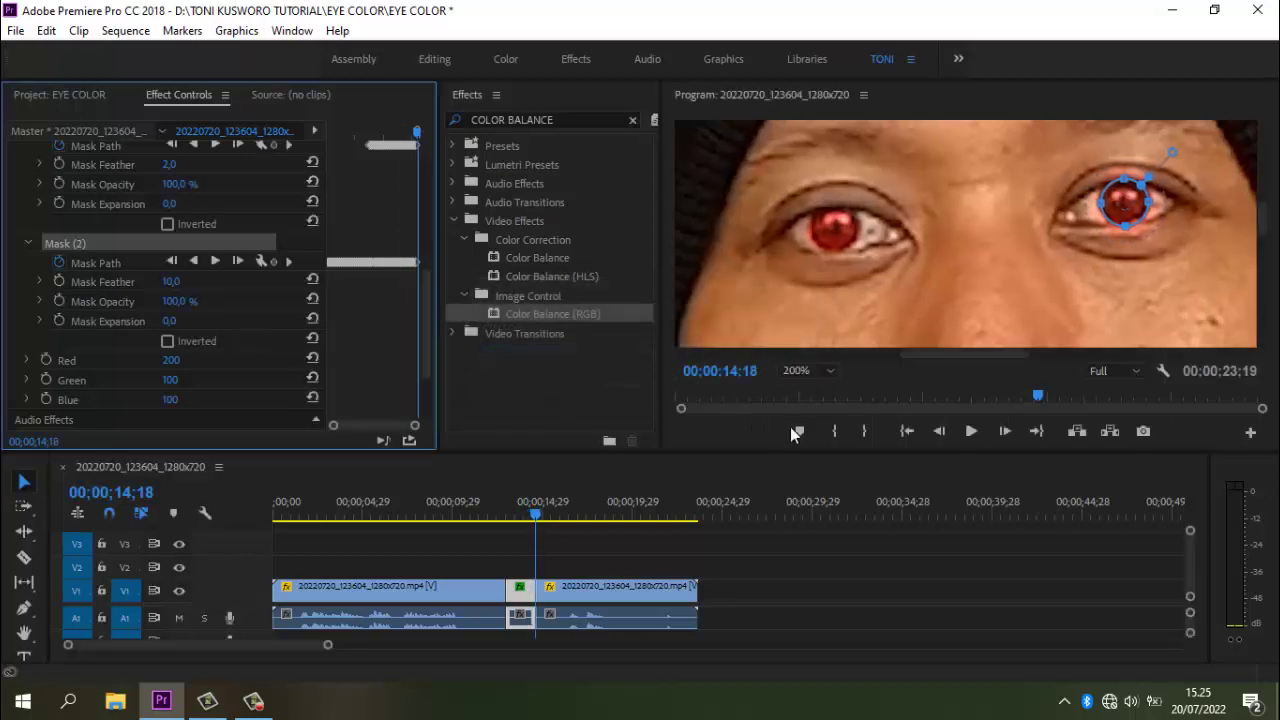
{"action": "left_click", "coordinate": [834, 372]}
{"action": "left_click", "coordinate": [820, 390]}
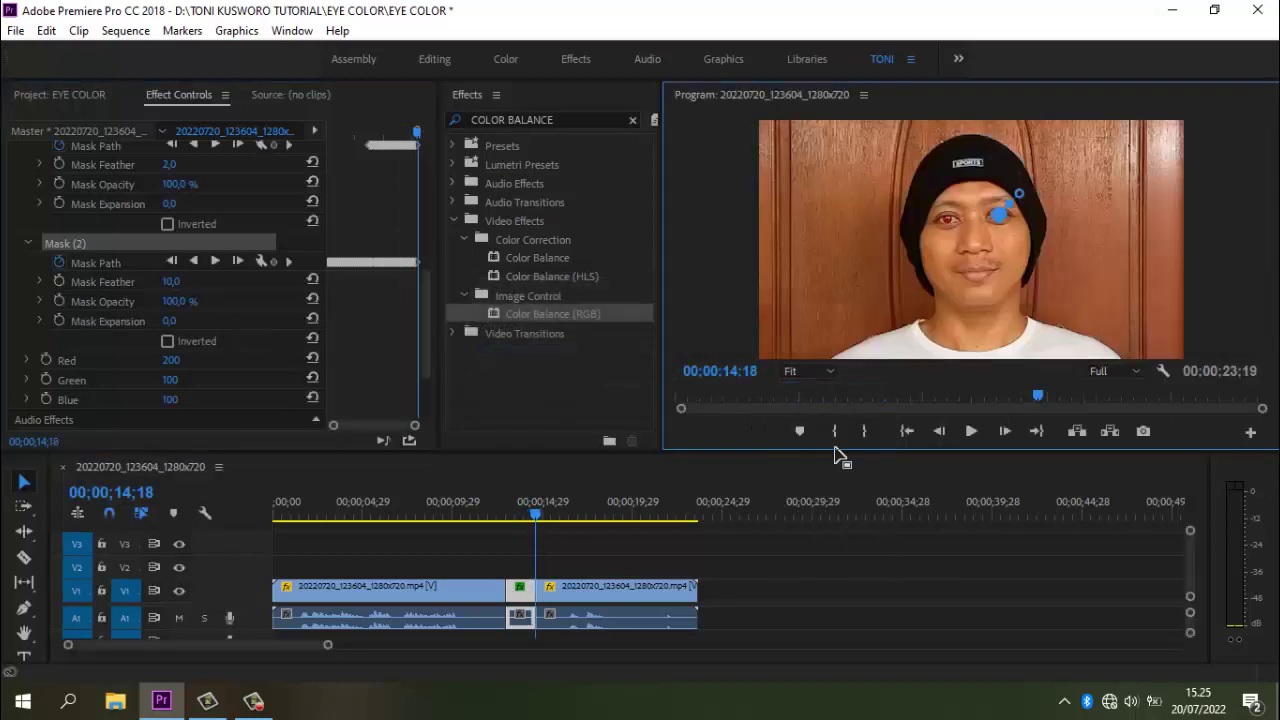
{"action": "left_click", "coordinate": [956, 580]}
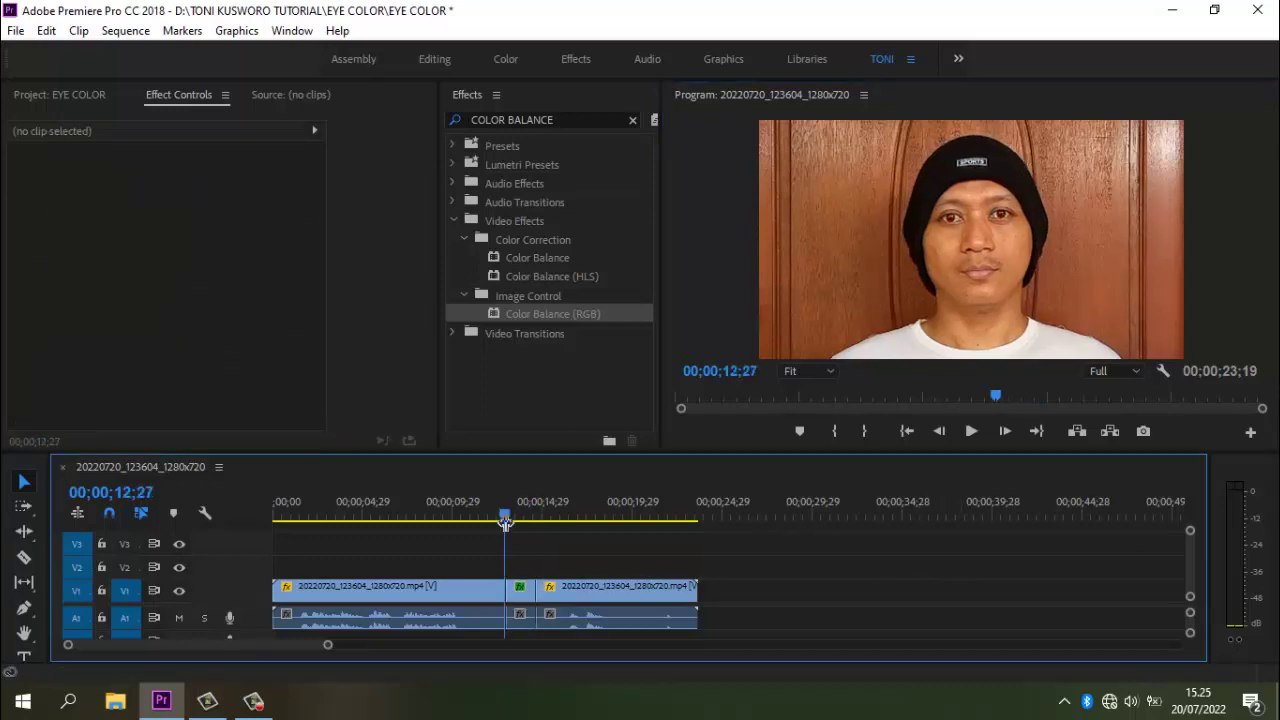
Scrub to just before the short segment and play it to check both red irises
{"action": "left_click_drag", "start_coordinate": [540, 522], "coordinate": [500, 516]}
{"action": "left_click", "coordinate": [971, 431]}
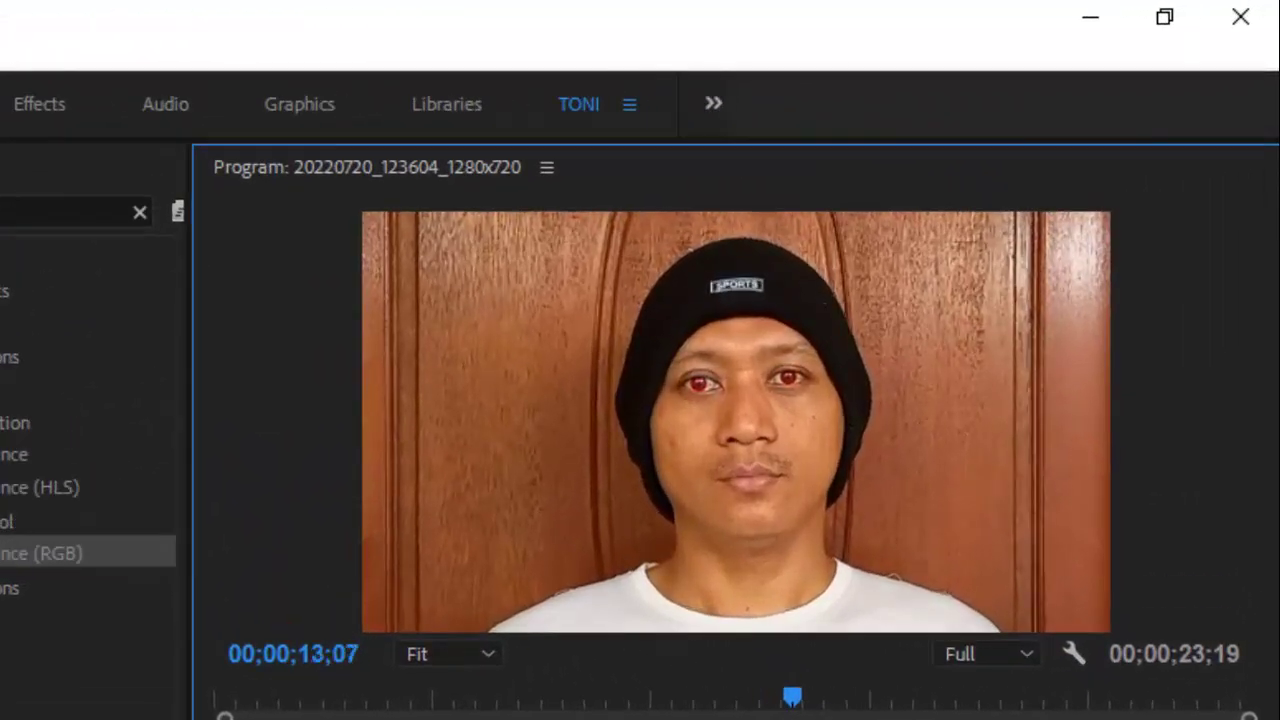